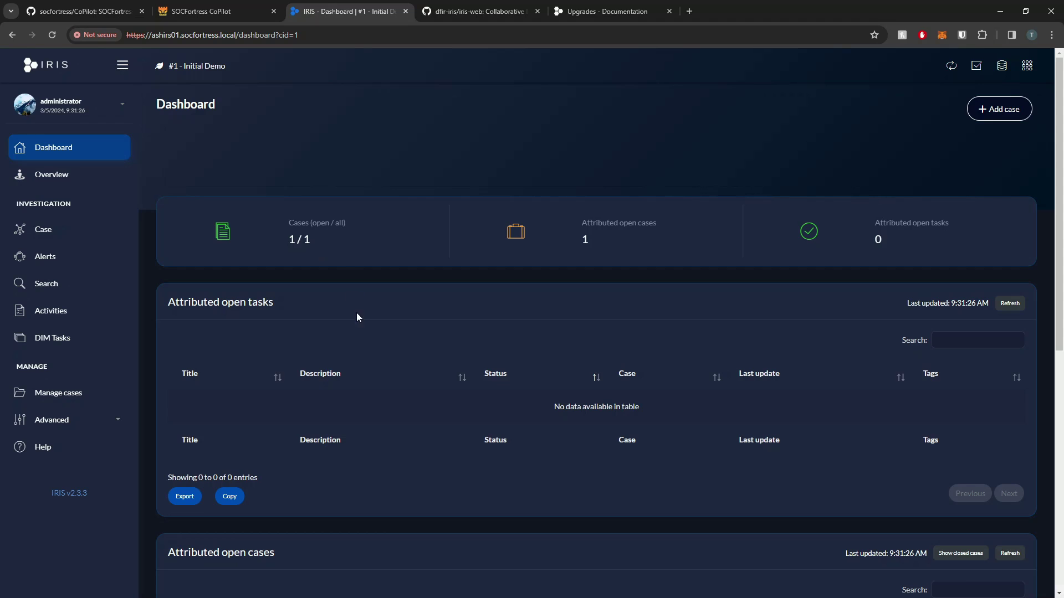
- Show the IRIS Alerts list with the High-severity DNS query alert for go.microsoft.com
{"action": "scroll", "coordinate": [361, 314], "scroll_direction": "down", "scroll_amount": 2}
{"action": "scroll", "coordinate": [366, 314], "scroll_direction": "up", "scroll_amount": 2}
{"action": "left_click", "coordinate": [45, 257]}
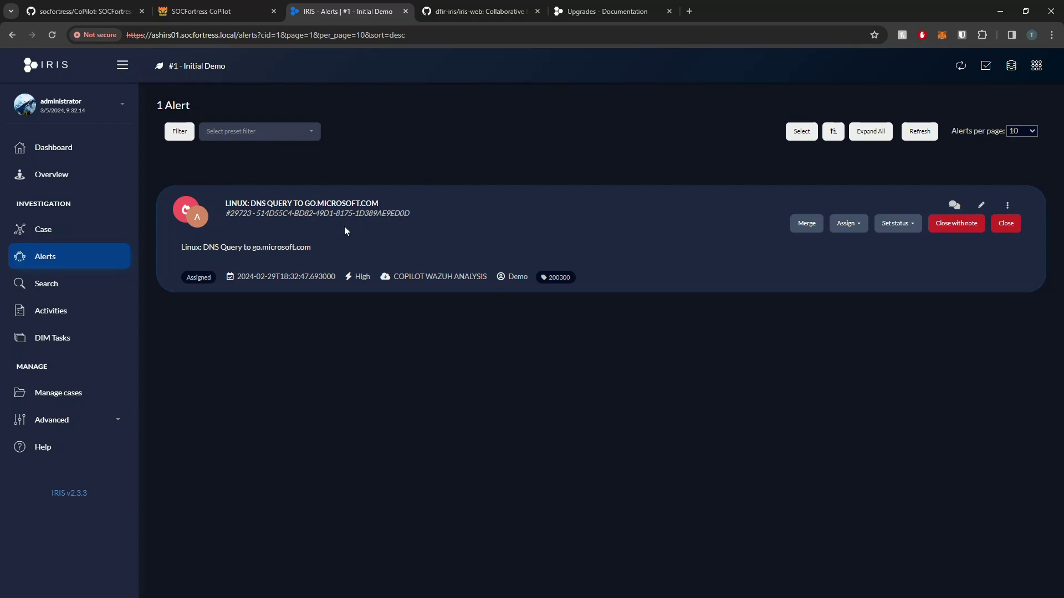
{"action": "mouse_move", "coordinate": [435, 223]}
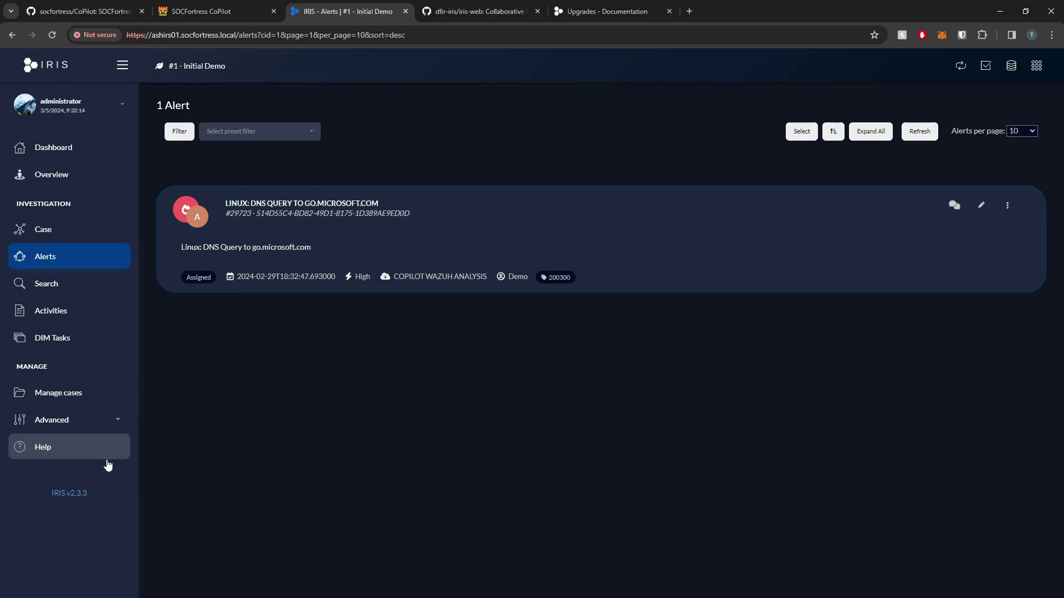
- Go to Advanced > Access control in DFIR-IRIS
{"action": "left_click", "coordinate": [102, 430]}
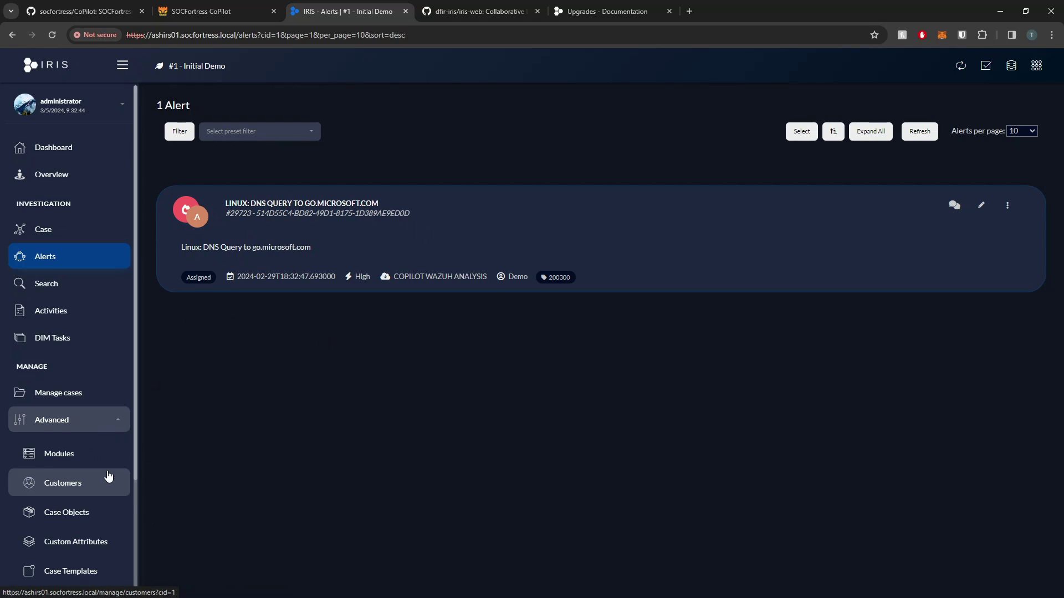
{"action": "scroll", "coordinate": [107, 475], "scroll_direction": "down", "scroll_amount": 2}
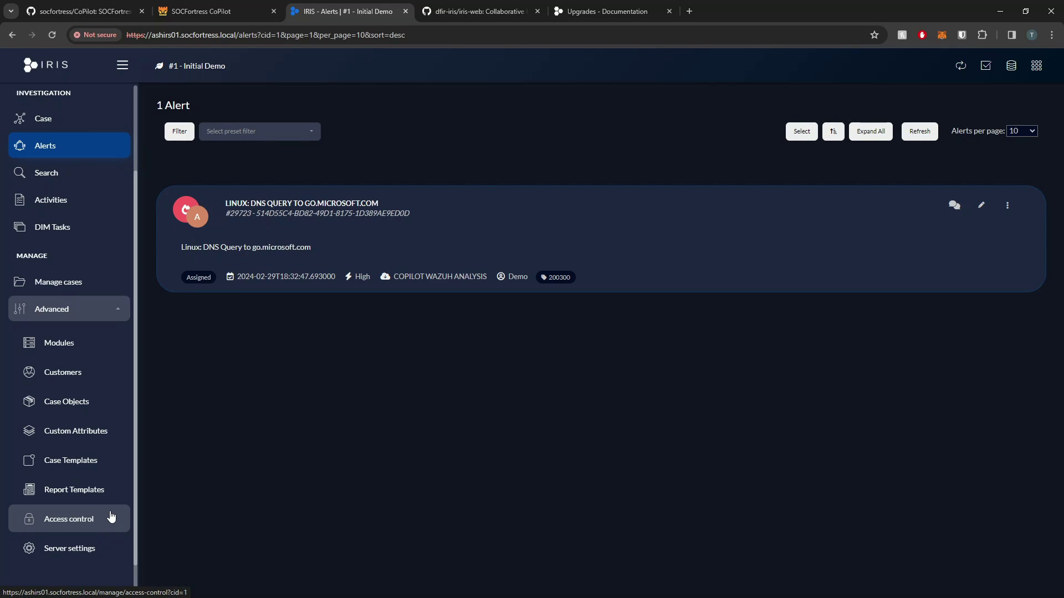
{"action": "left_click", "coordinate": [86, 521]}
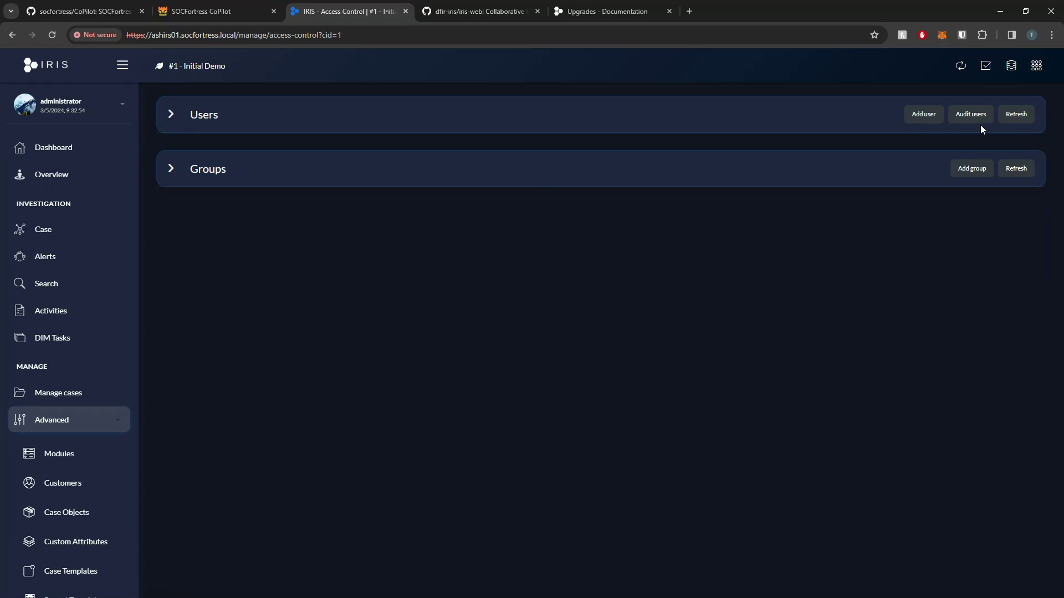
- Add service-account user COPILOT DEMO with login 'copilot demo' and list the users
{"action": "left_click", "coordinate": [917, 117]}
{"action": "type", "text": "COPILOT DEMO"}
{"action": "key", "text": "Tab"}
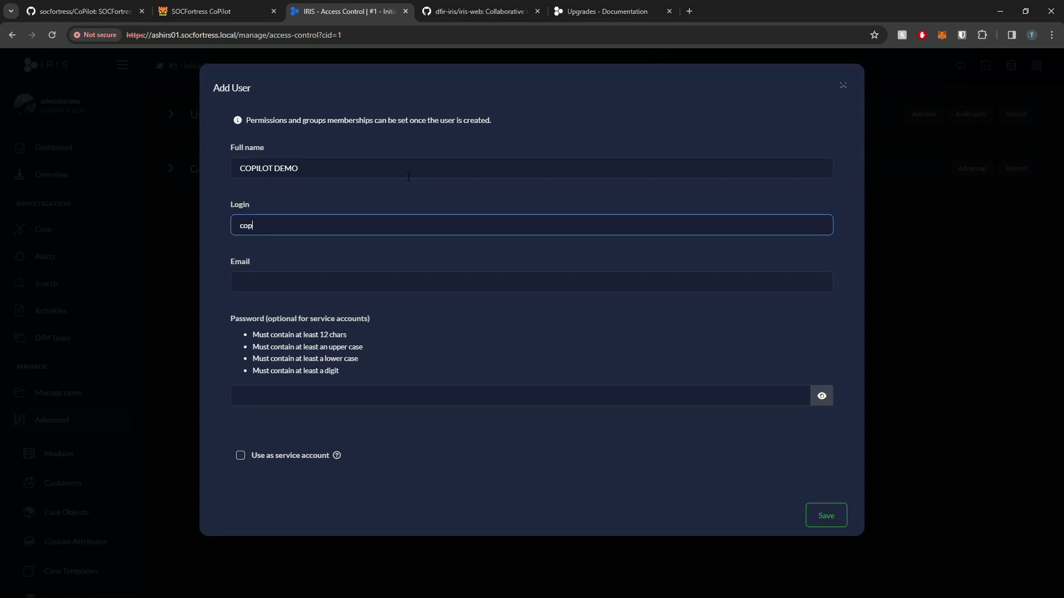
{"action": "type", "text": "copilot demo"}
{"action": "key", "text": "Tab"}
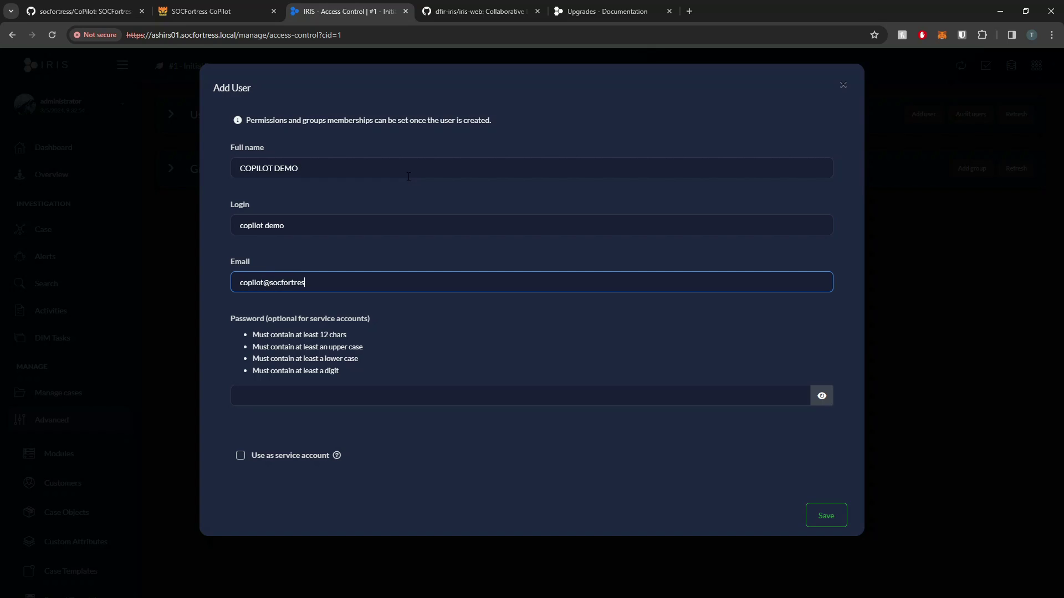
{"action": "left_click", "coordinate": [297, 460]}
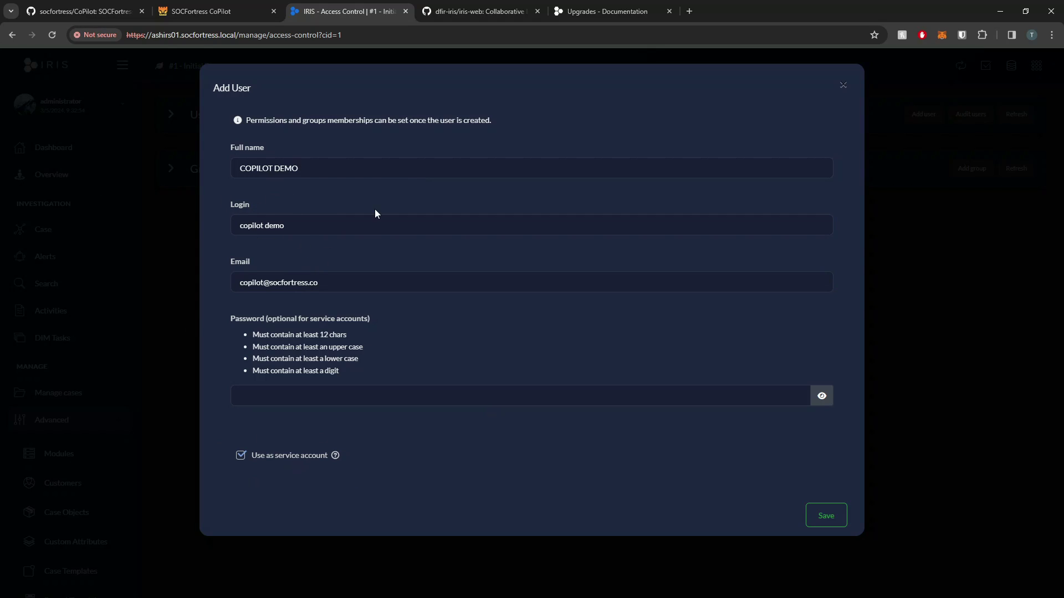
{"action": "left_click", "coordinate": [826, 516]}
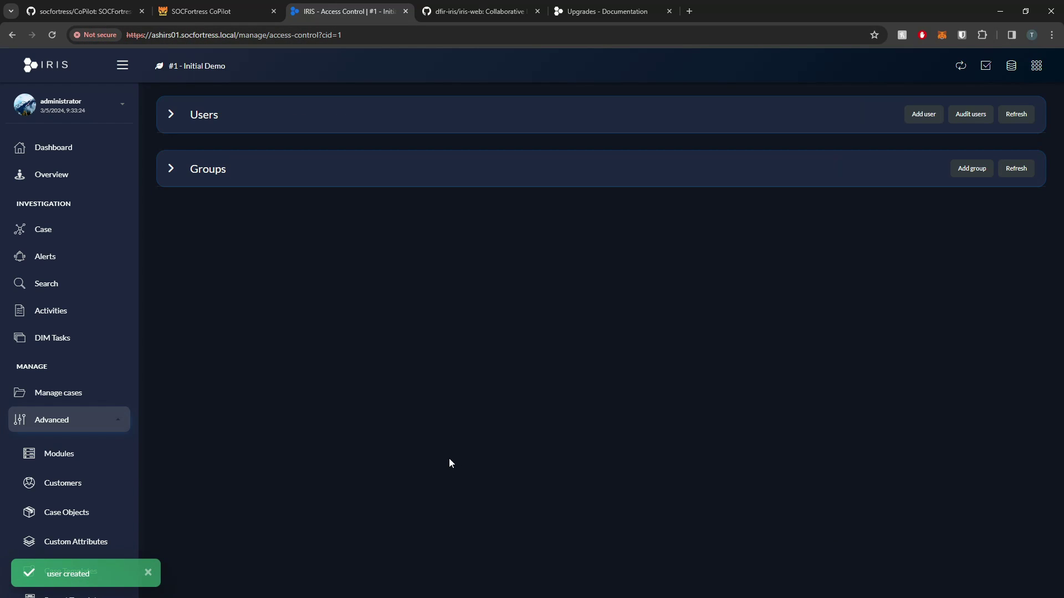
{"action": "left_click", "coordinate": [160, 114]}
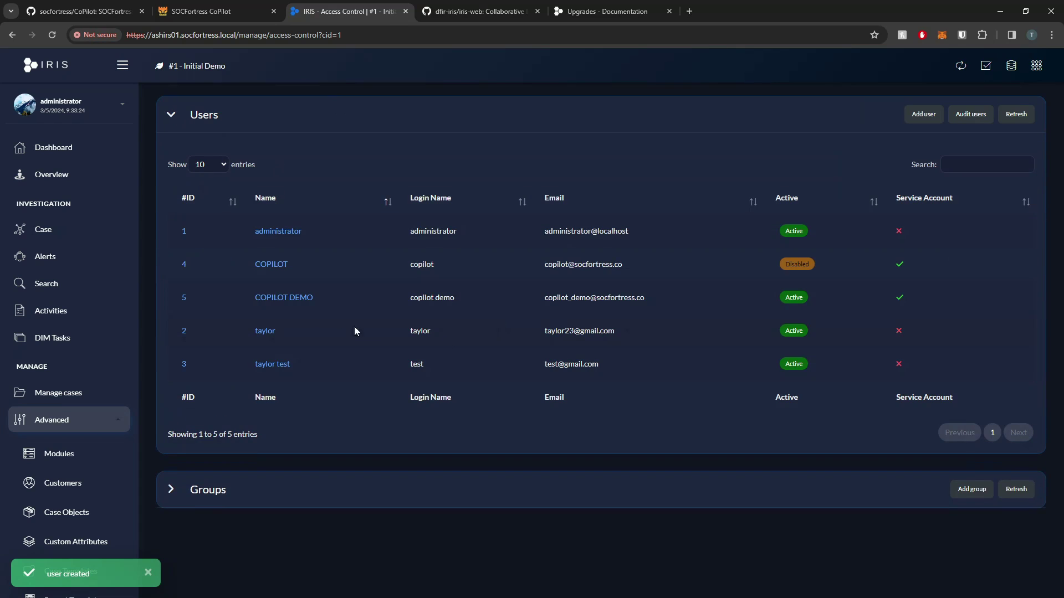
- Add the COPILOT DEMO user to the Administrators group
{"action": "left_click", "coordinate": [285, 300]}
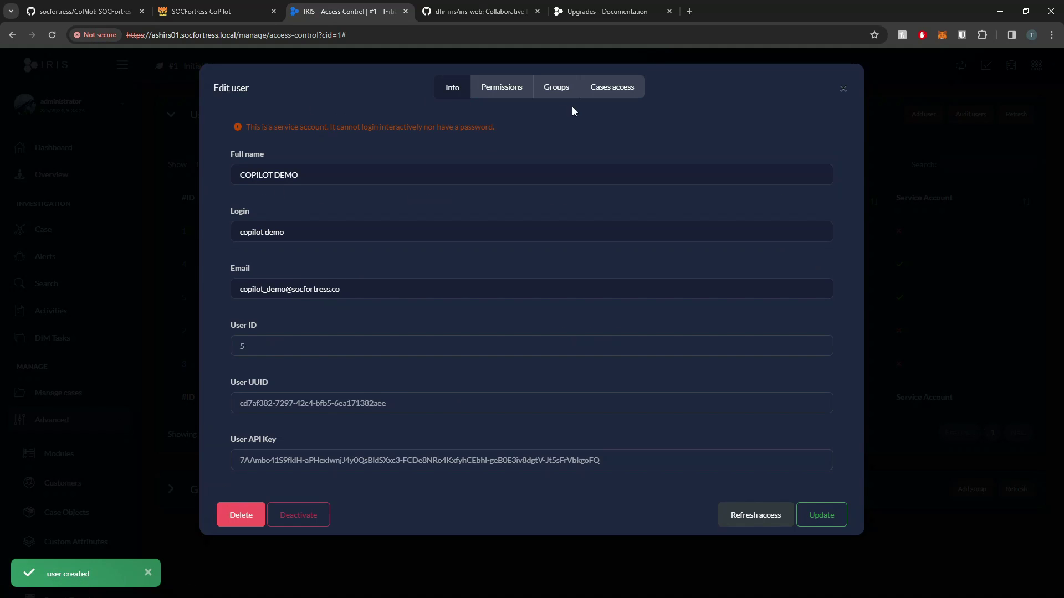
{"action": "left_click", "coordinate": [564, 95]}
{"action": "left_click", "coordinate": [833, 132]}
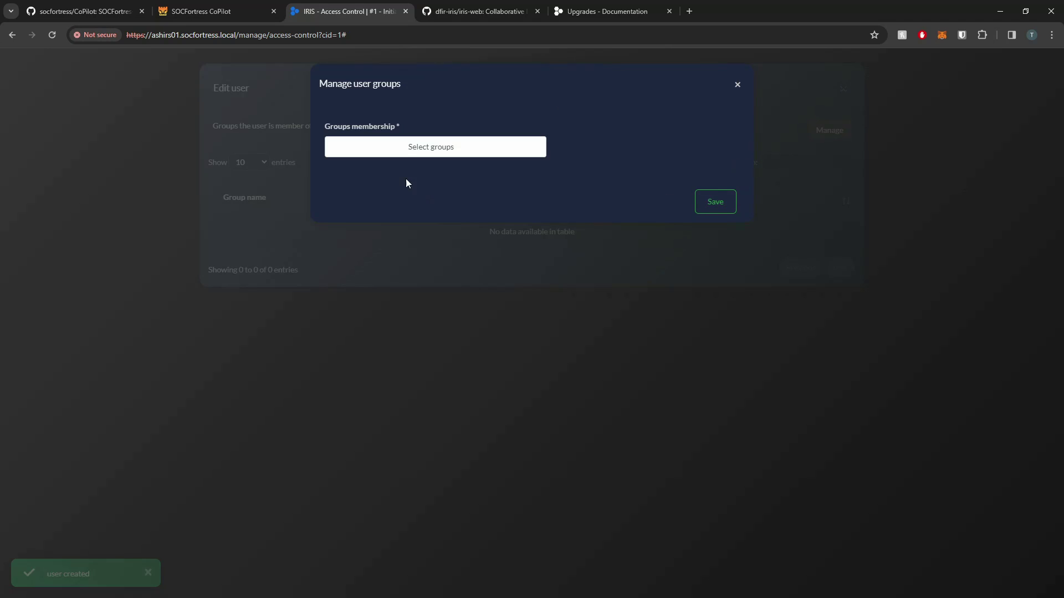
{"action": "left_click", "coordinate": [406, 148]}
{"action": "left_click", "coordinate": [361, 209]}
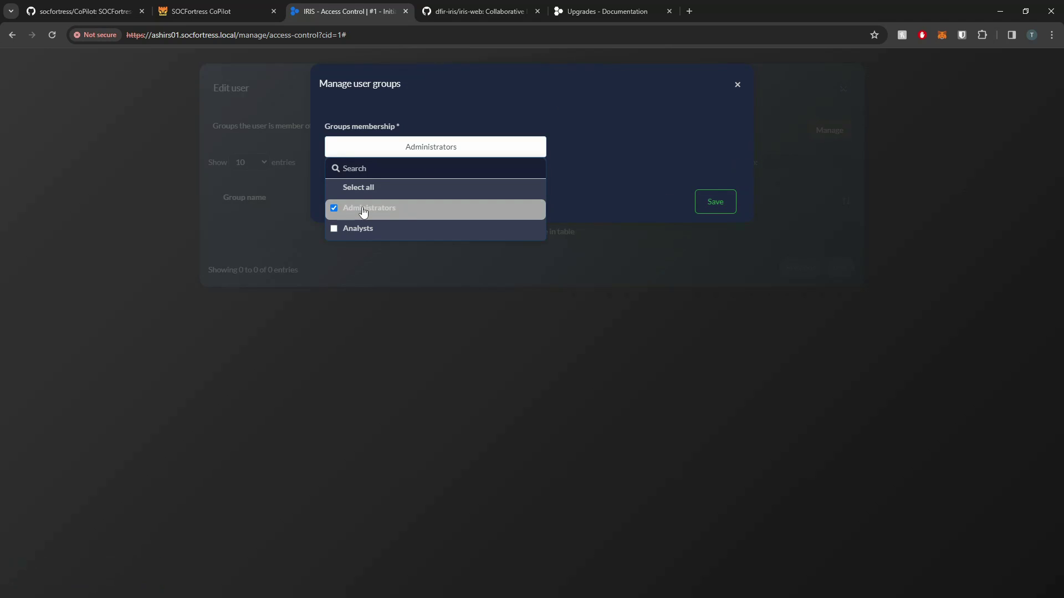
{"action": "left_click", "coordinate": [567, 111]}
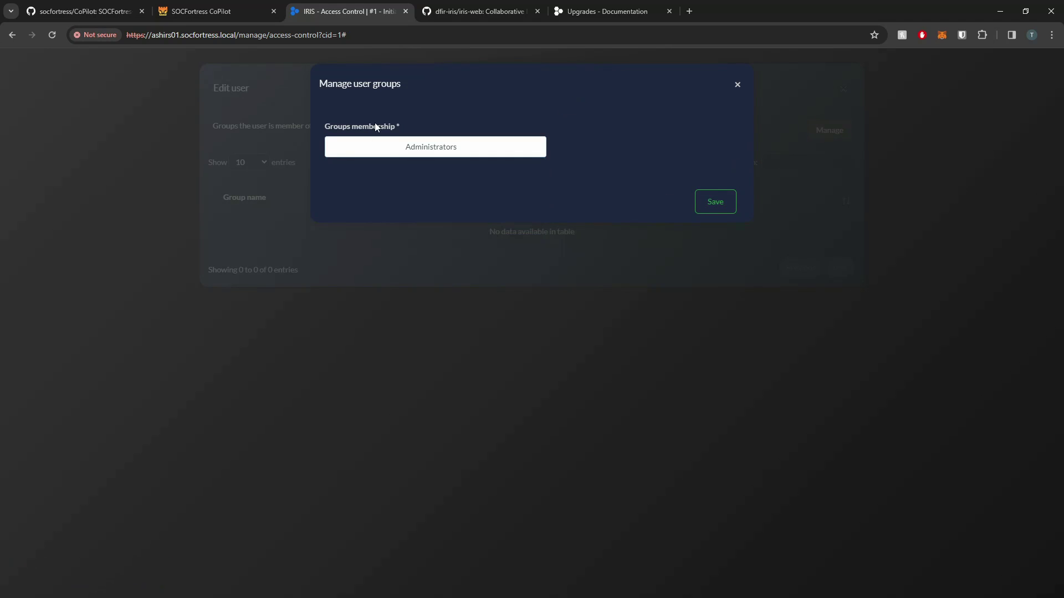
{"action": "left_click", "coordinate": [721, 206]}
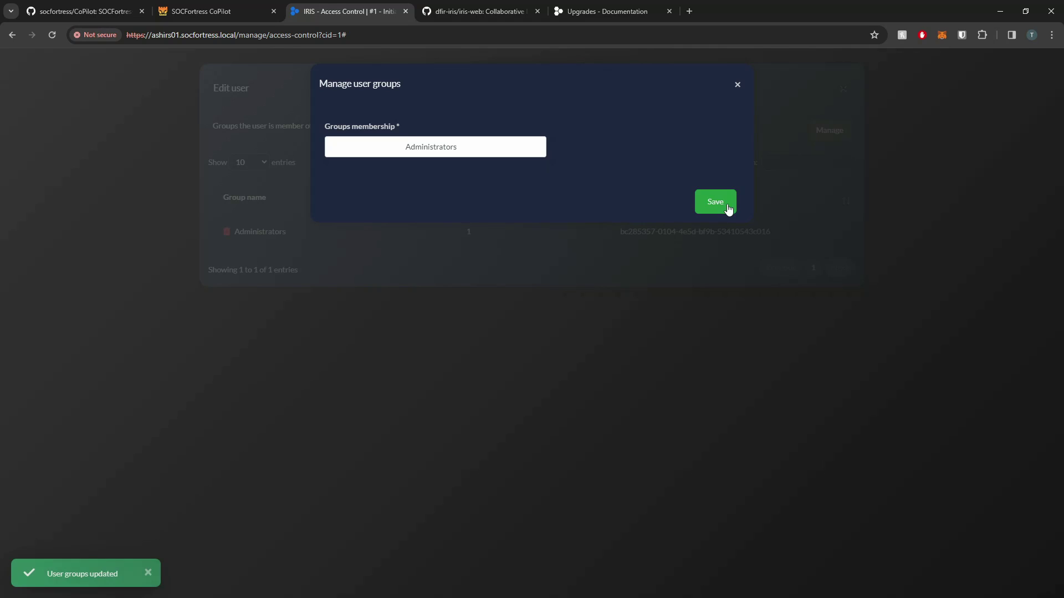
{"action": "left_click", "coordinate": [737, 85]}
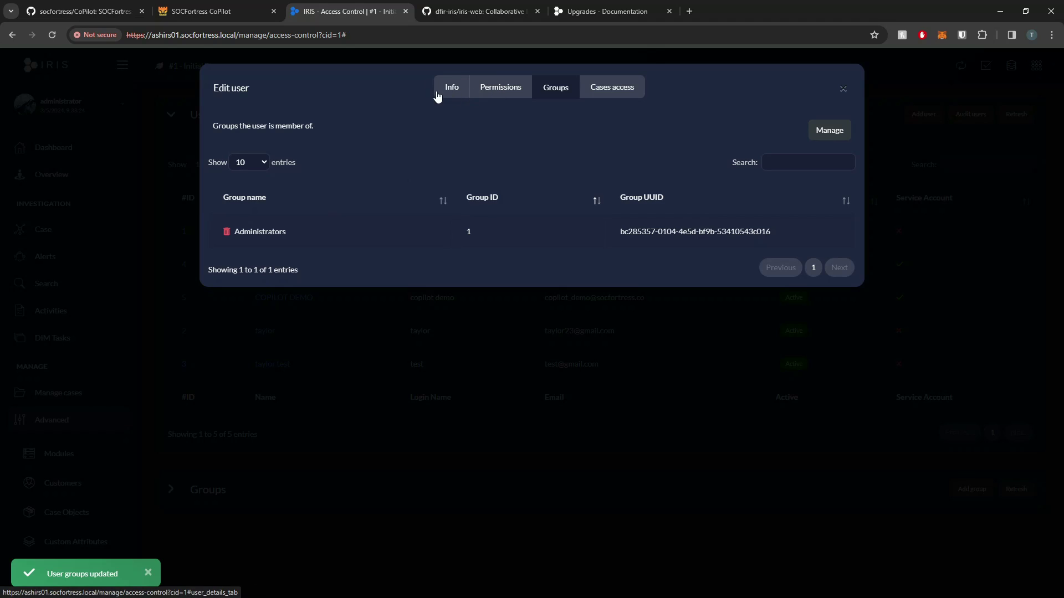
- Copy COPILOT DEMO's User API key and go to CoPilot's Connectors page
{"action": "left_click", "coordinate": [450, 92]}
{"action": "triple_click", "coordinate": [613, 464]}
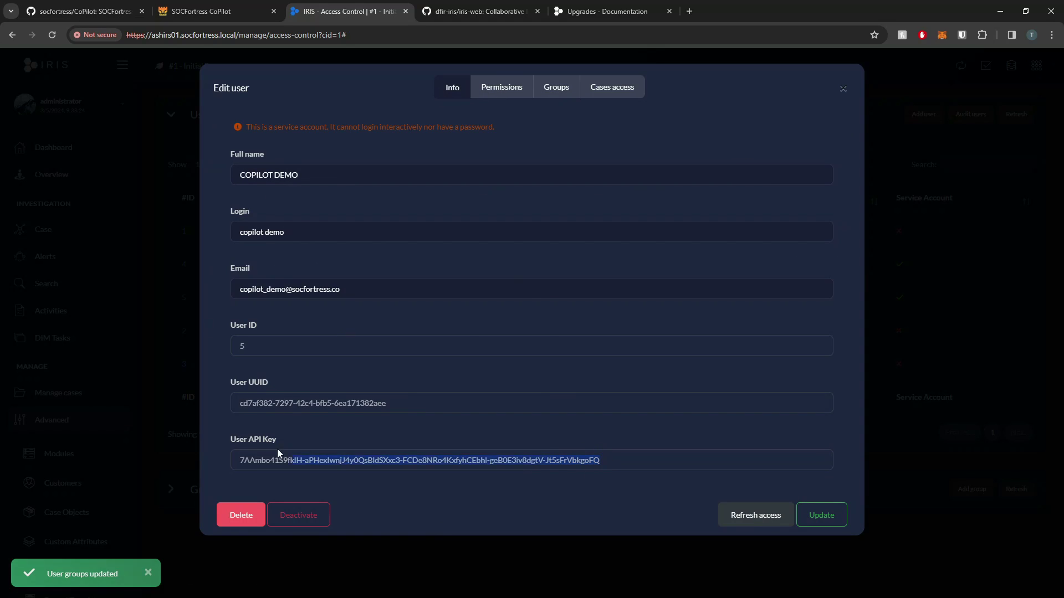
{"action": "right_click", "coordinate": [297, 464]}
{"action": "left_click", "coordinate": [356, 292]}
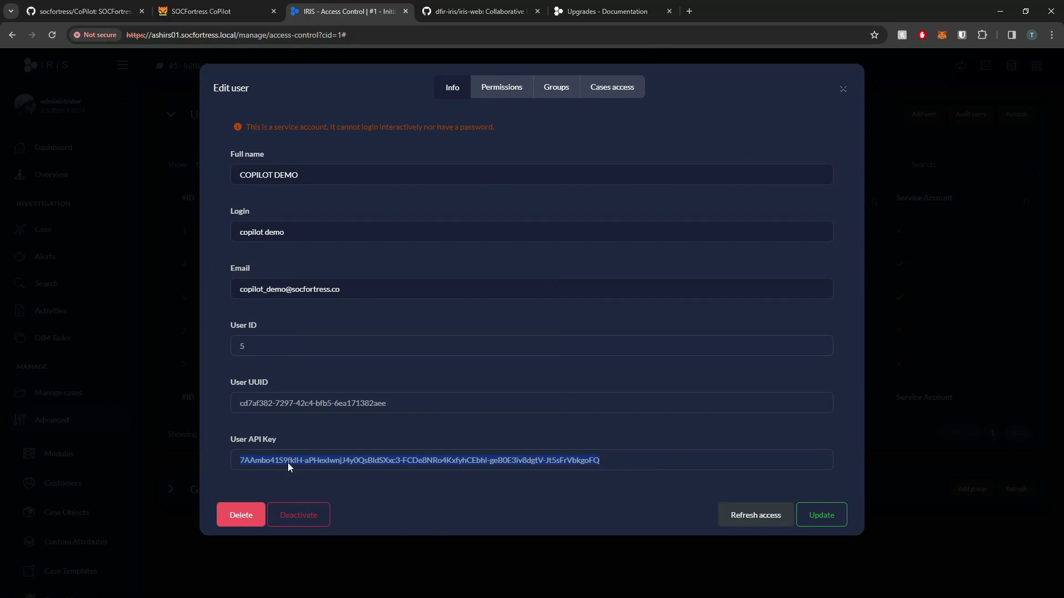
{"action": "left_click", "coordinate": [221, 11]}
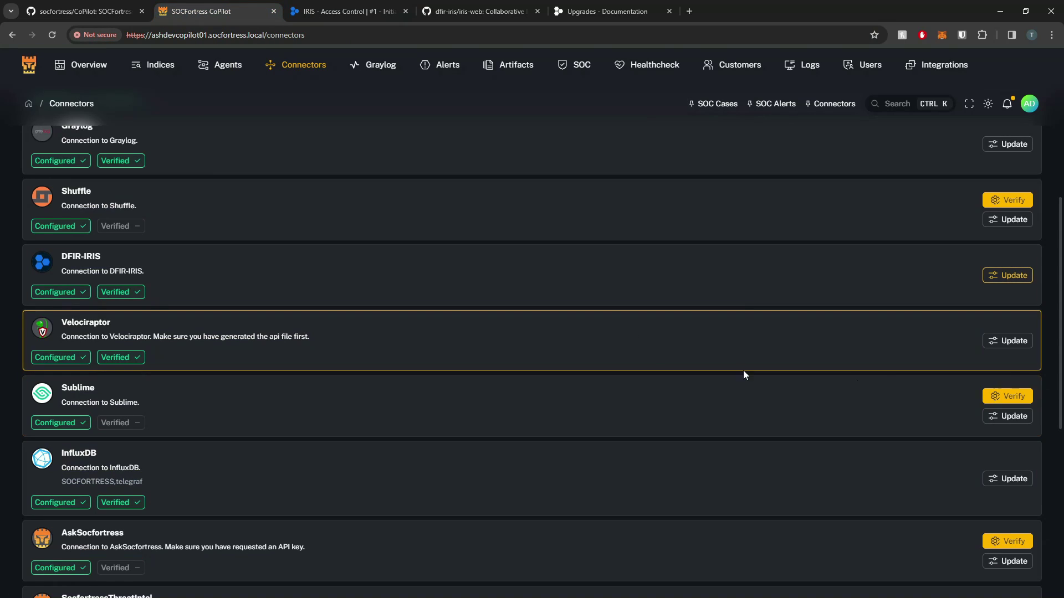
- Replace the DFIR-IRIS connector's API key with the copied key
{"action": "left_click", "coordinate": [1016, 280]}
{"action": "left_click", "coordinate": [497, 339]}
{"action": "key", "text": "ctrl+a"}
{"action": "key", "text": "BackSpace"}
{"action": "key", "text": "ctrl+v"}
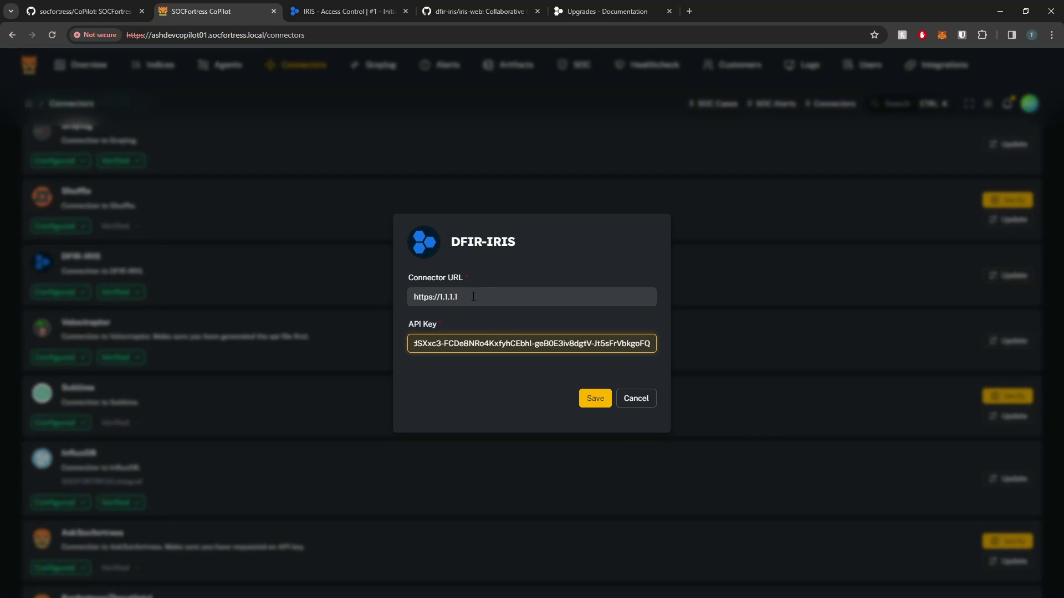
{"action": "left_click", "coordinate": [350, 12]}
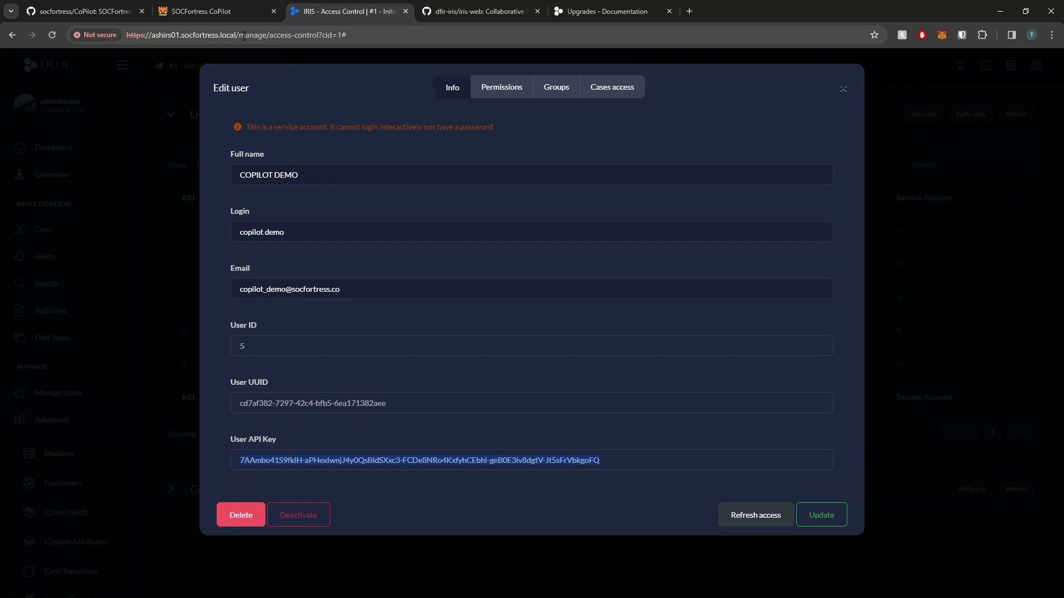
{"action": "left_click_drag", "start_coordinate": [238, 35], "coordinate": [33, 43]}
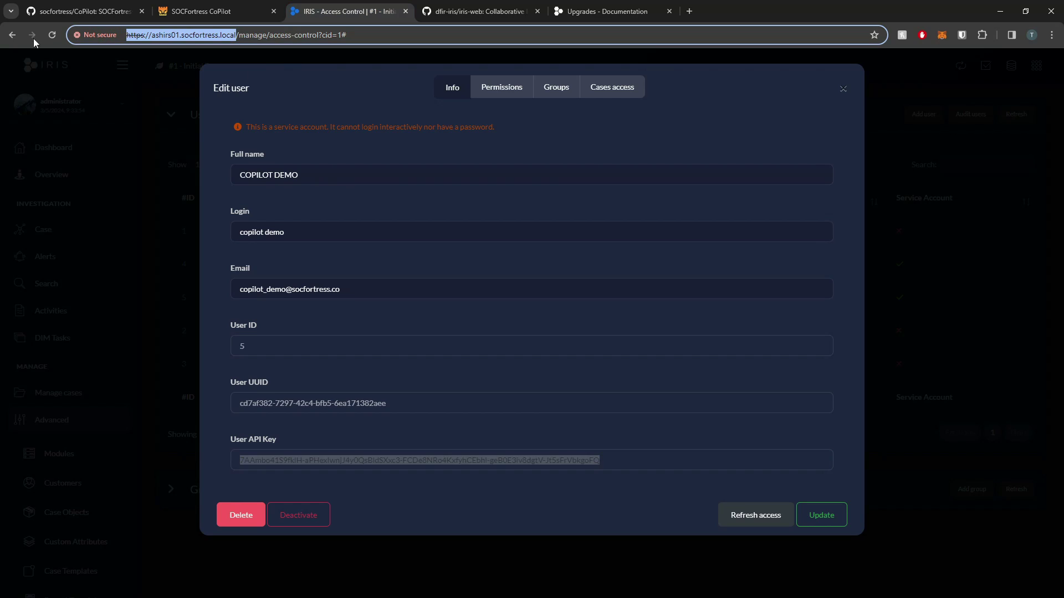
{"action": "left_click", "coordinate": [218, 11]}
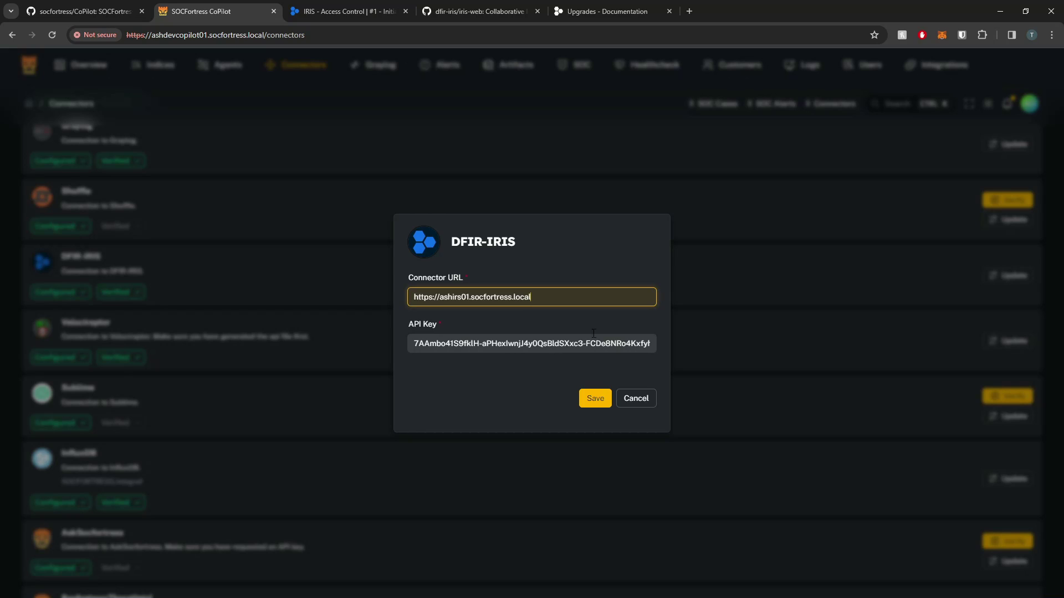
{"action": "left_click_drag", "start_coordinate": [545, 299], "coordinate": [443, 300]}
{"action": "double_click", "coordinate": [419, 297]}
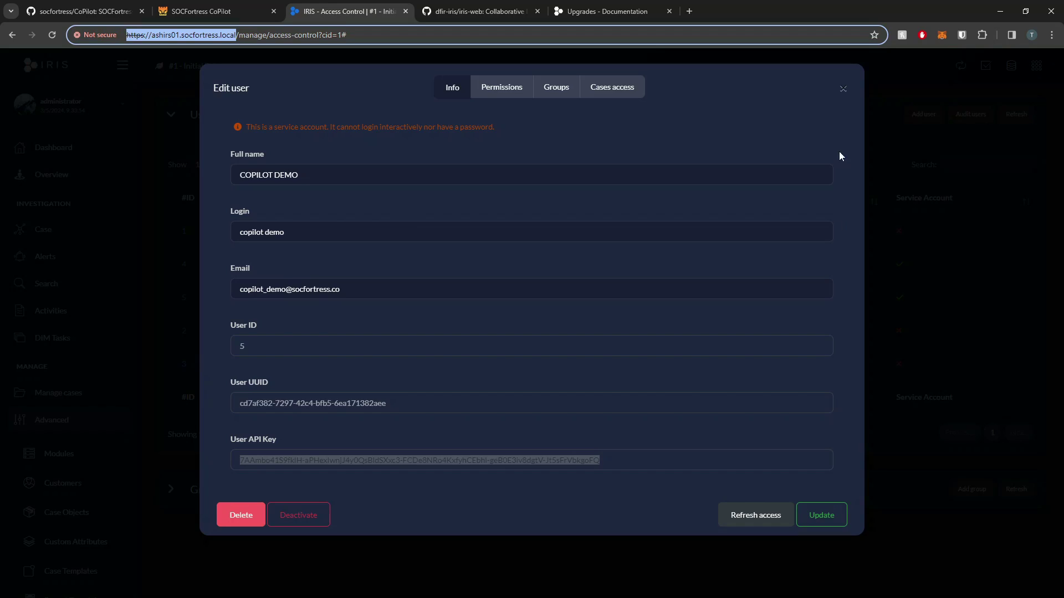
{"action": "left_click", "coordinate": [843, 96]}
{"action": "scroll", "coordinate": [78, 471], "scroll_direction": "down", "scroll_amount": 3}
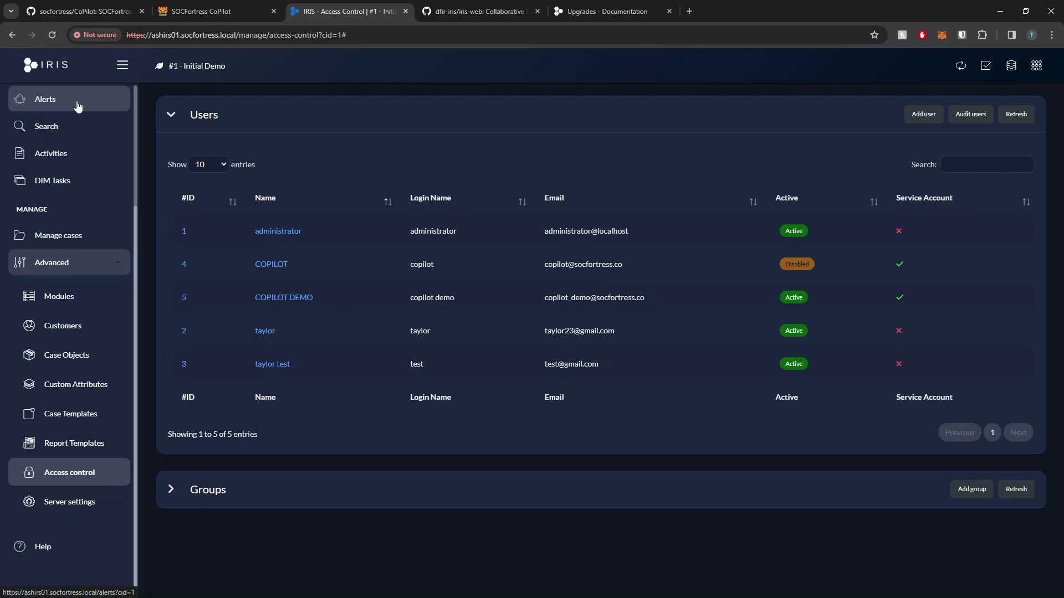
- Note the installed IRIS version v2.3.3, then view the iris-web GitHub repository
{"action": "left_click_drag", "start_coordinate": [102, 593], "coordinate": [67, 593]}
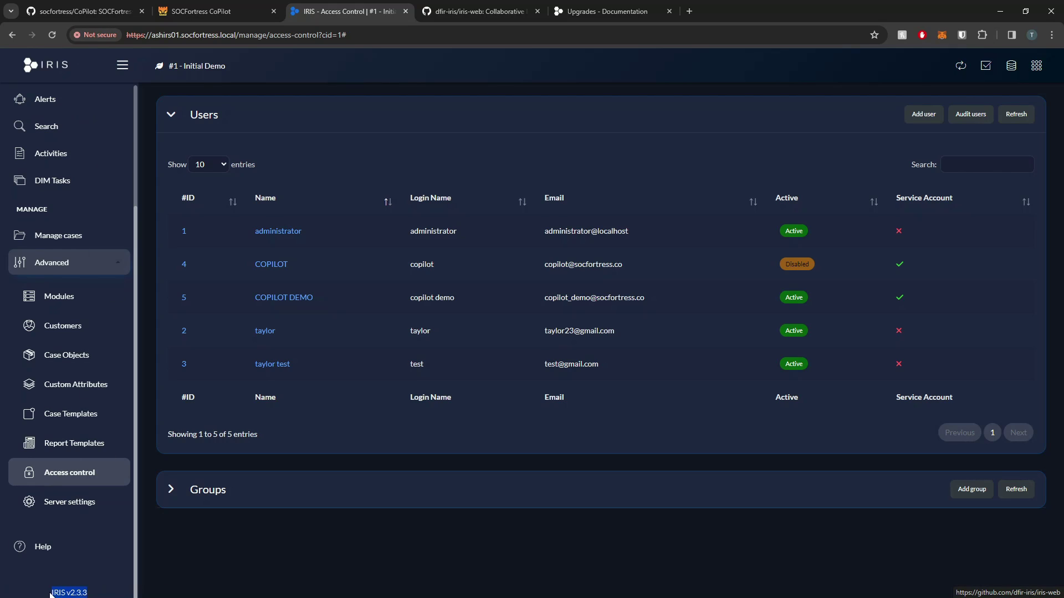
{"action": "left_click", "coordinate": [48, 67]}
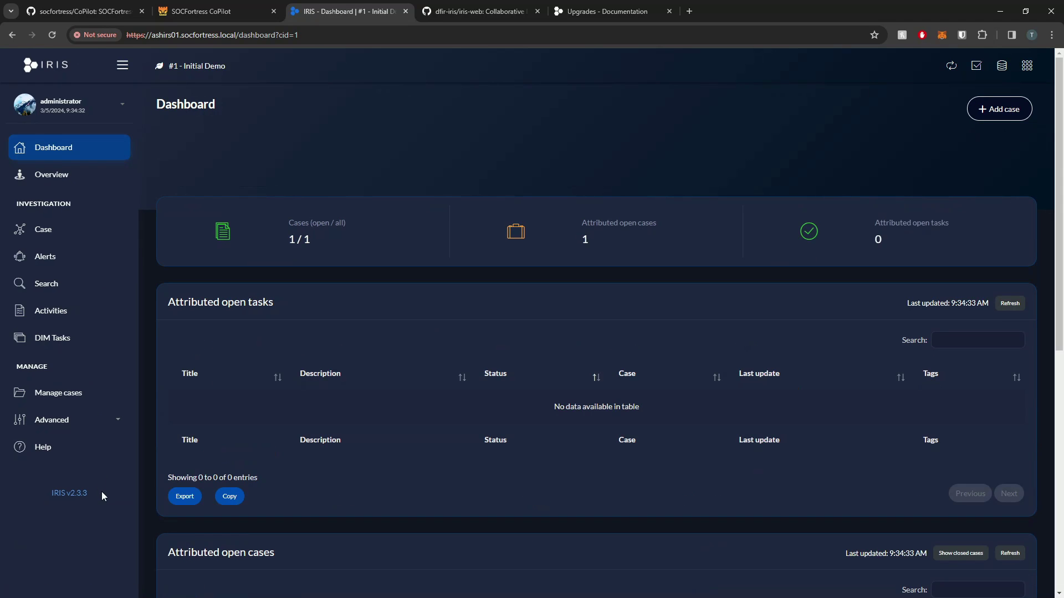
{"action": "left_click_drag", "start_coordinate": [102, 491], "coordinate": [66, 493]}
{"action": "left_click", "coordinate": [516, 6]}
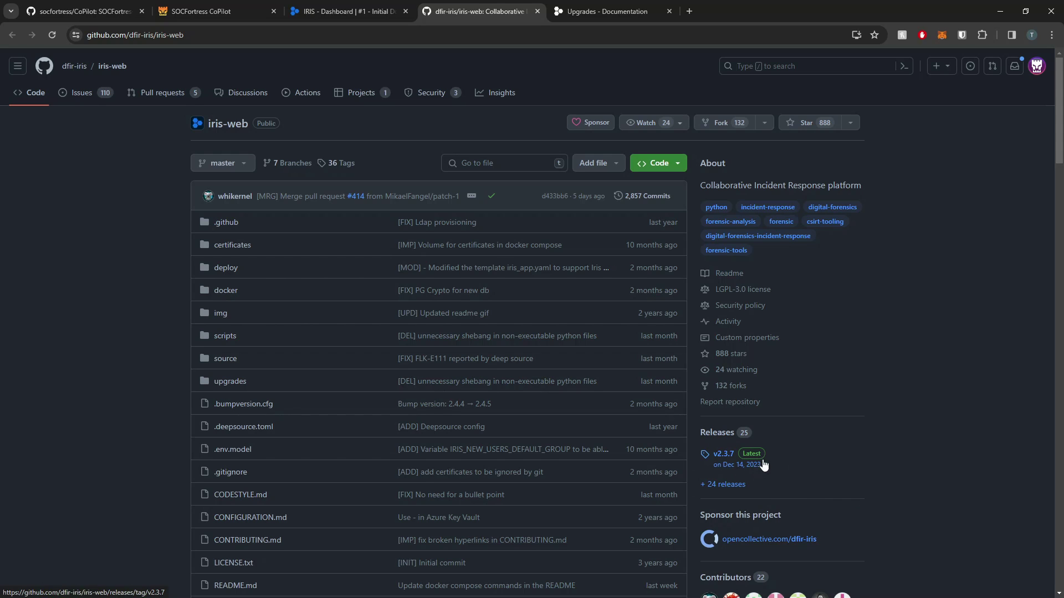
- Review the IRIS Upgrades documentation, then return to CoPilot's Connectors page
{"action": "left_click", "coordinate": [604, 10]}
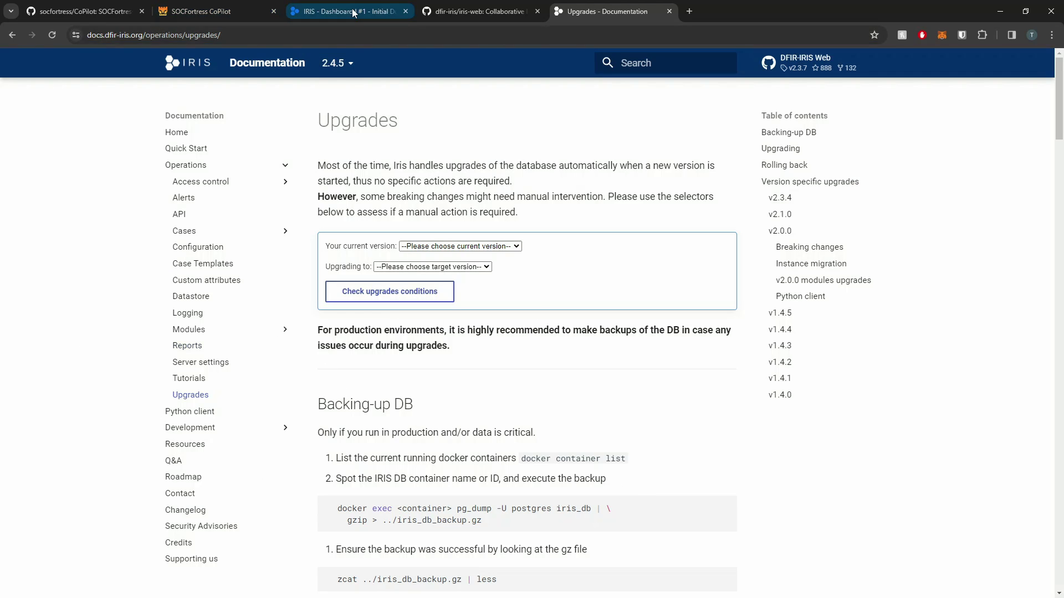
{"action": "left_click", "coordinate": [202, 11]}
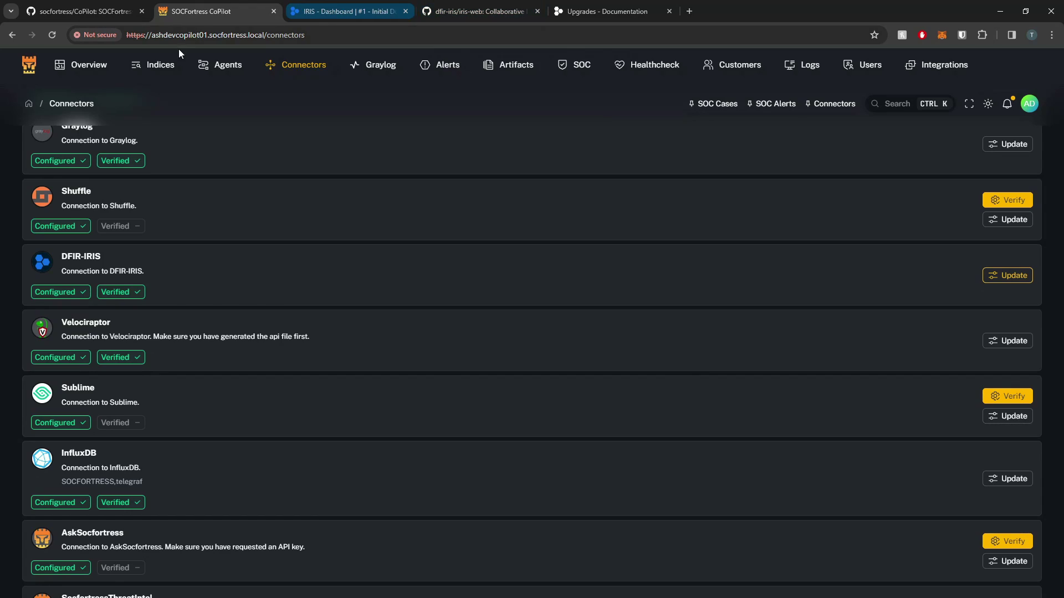
- Check the Linux DNS query alert in IRIS Alerts, then return to CoPilot's connectors
{"action": "left_click", "coordinate": [329, 7]}
{"action": "left_click", "coordinate": [87, 260]}
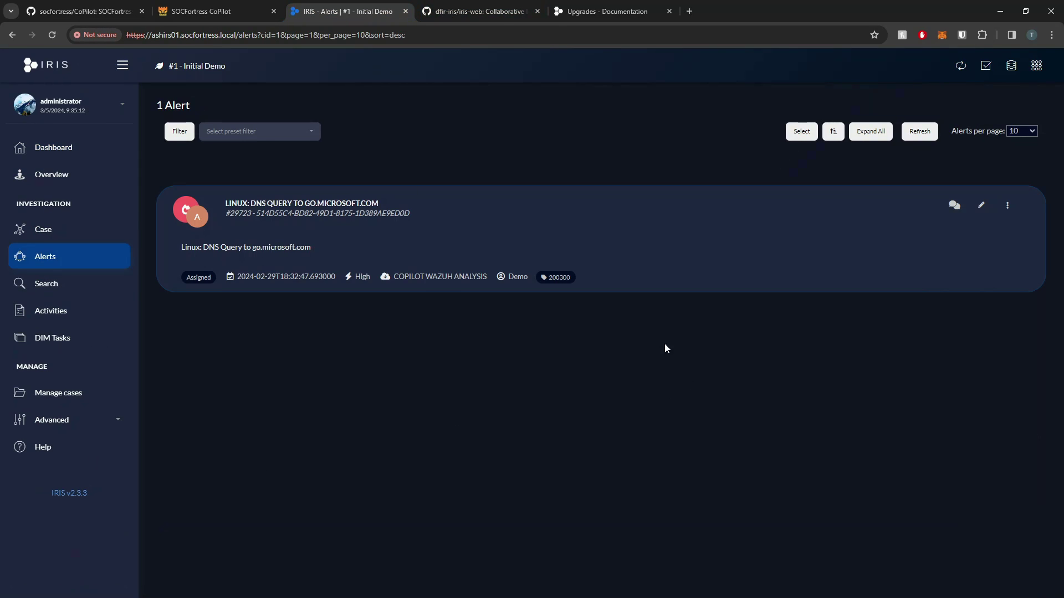
{"action": "mouse_move", "coordinate": [295, 260]}
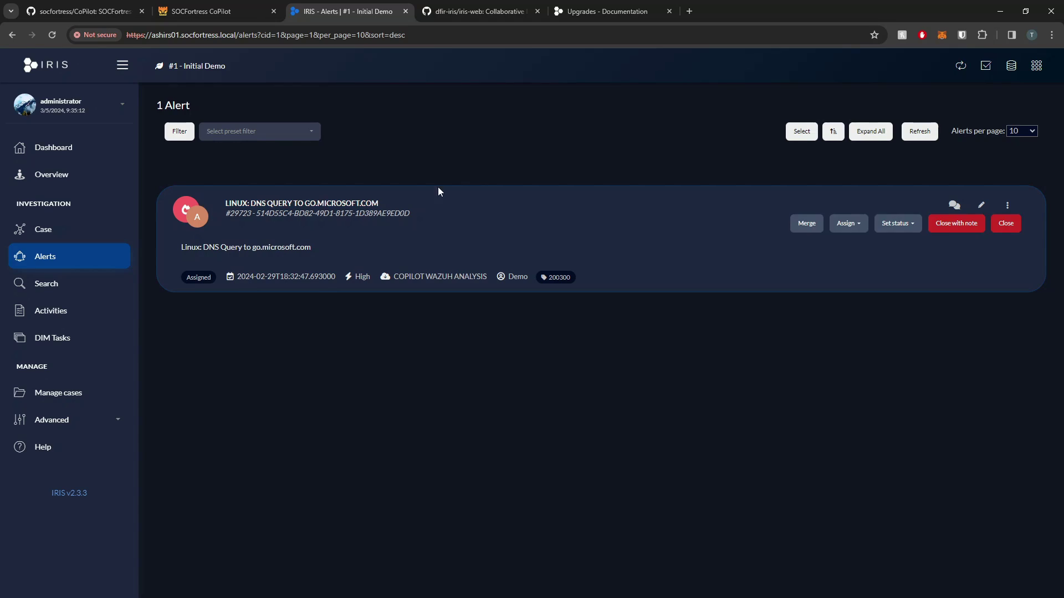
{"action": "left_click", "coordinate": [227, 12]}
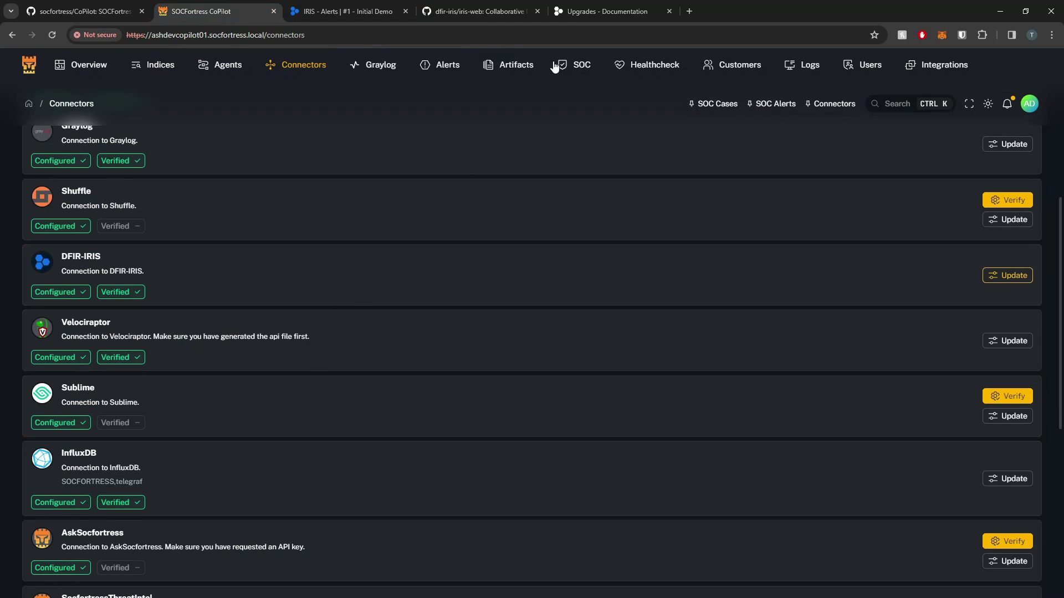
- Open CoPilot's SOC > Alerts and compare alert #29723 with the matching IRIS alert
{"action": "mouse_move", "coordinate": [581, 67]}
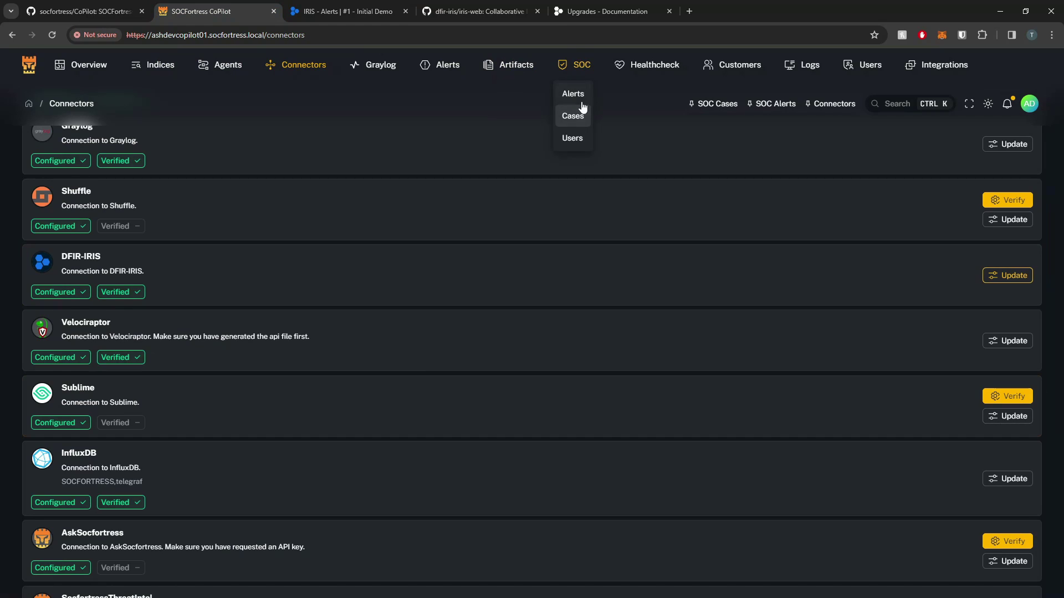
{"action": "left_click", "coordinate": [579, 100]}
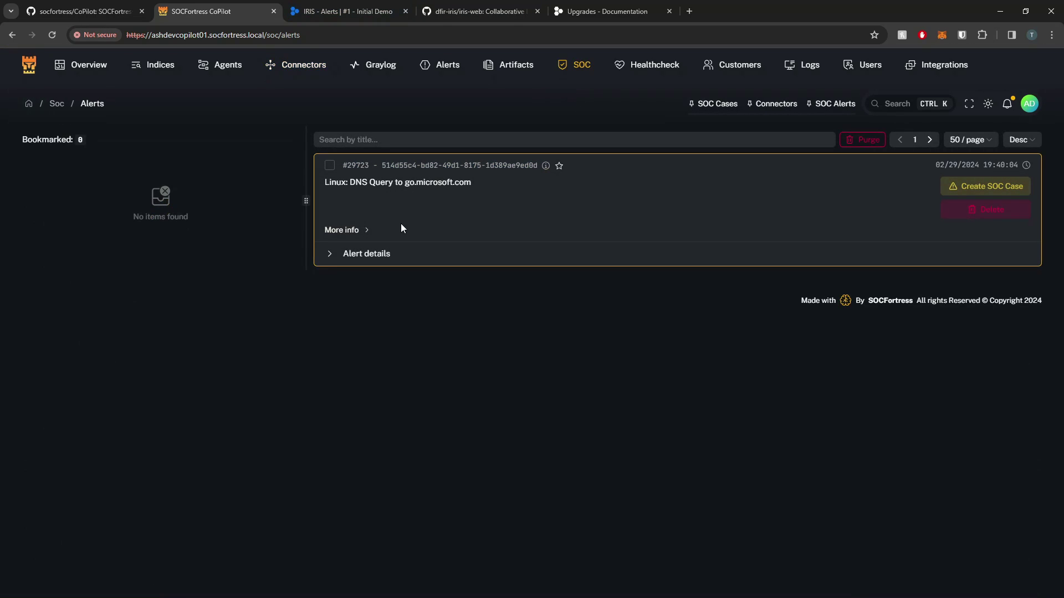
{"action": "left_click", "coordinate": [333, 7]}
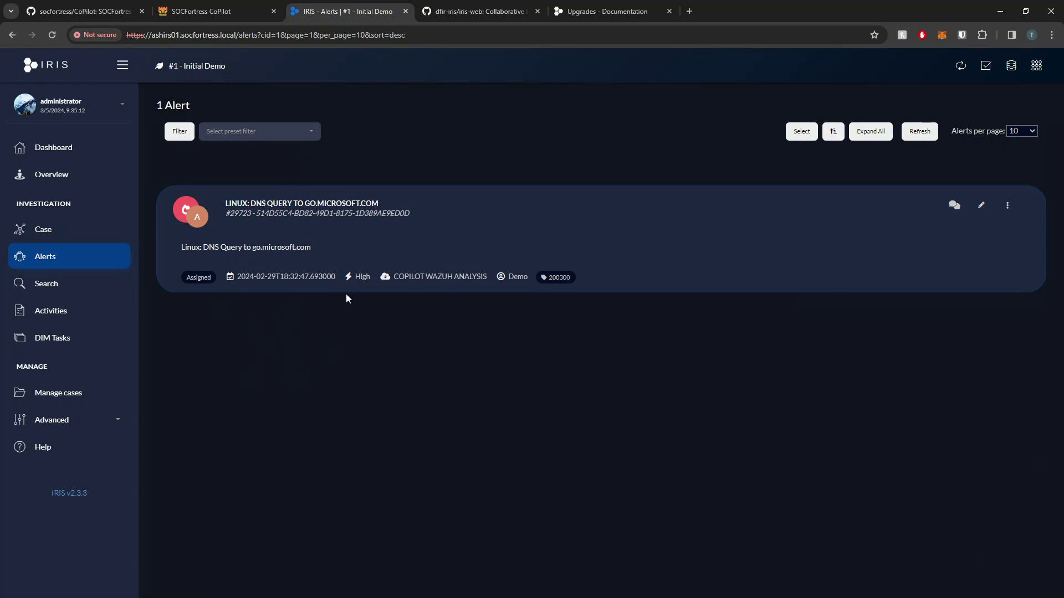
{"action": "left_click", "coordinate": [244, 10]}
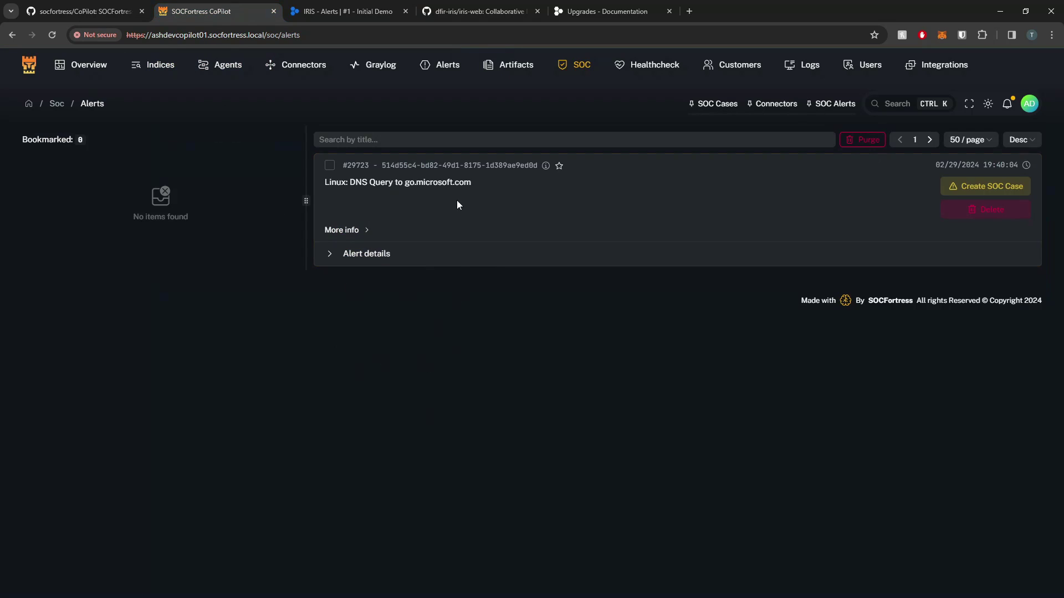
- Open alert #29723's details and compare its Customer and Note tabs with IRIS
{"action": "left_click", "coordinate": [434, 165]}
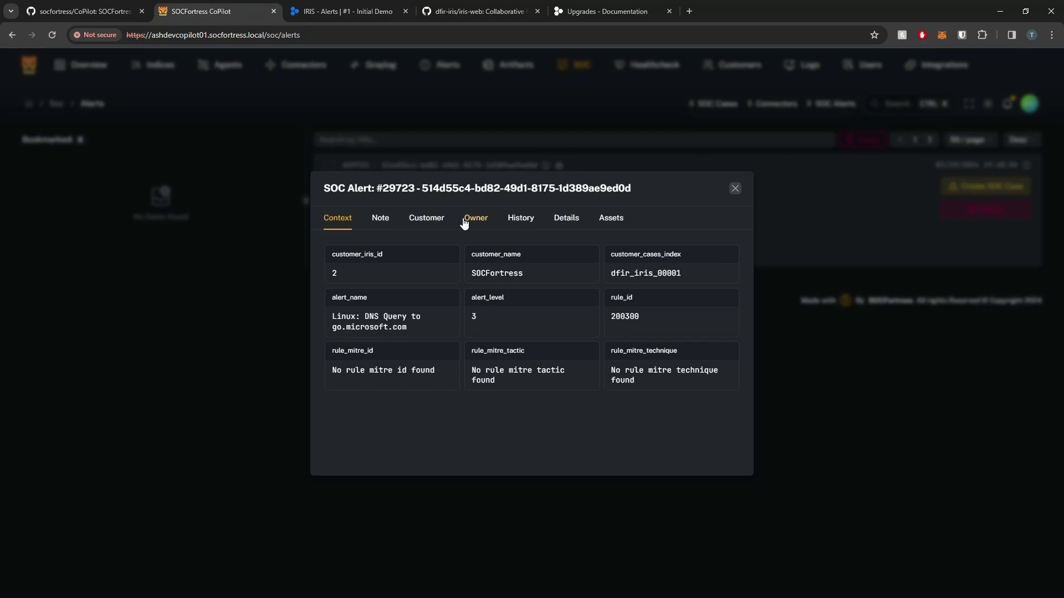
{"action": "left_click", "coordinate": [427, 217]}
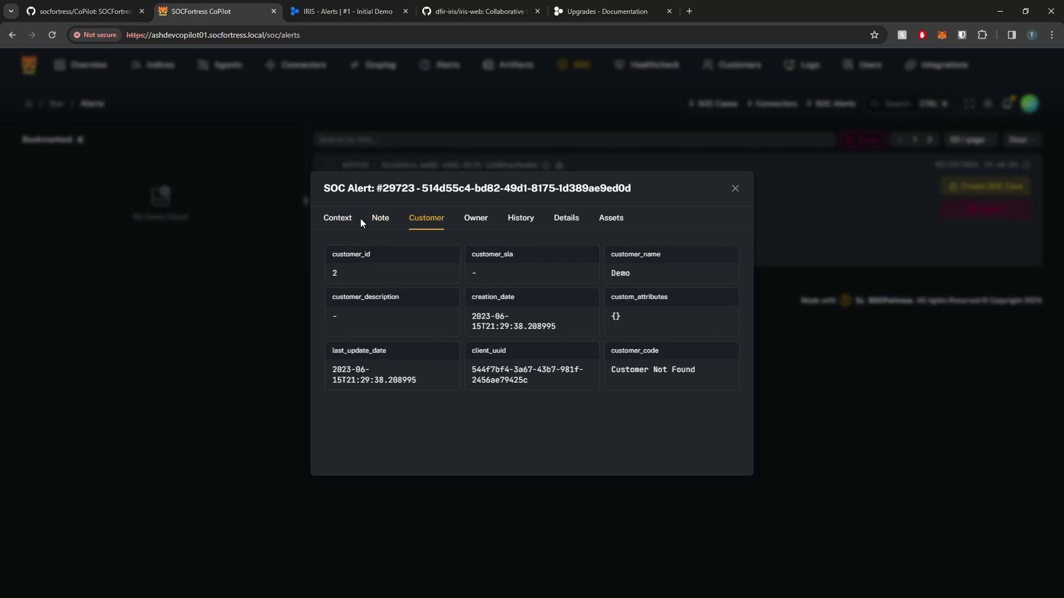
{"action": "left_click", "coordinate": [380, 217]}
{"action": "left_click", "coordinate": [427, 218]}
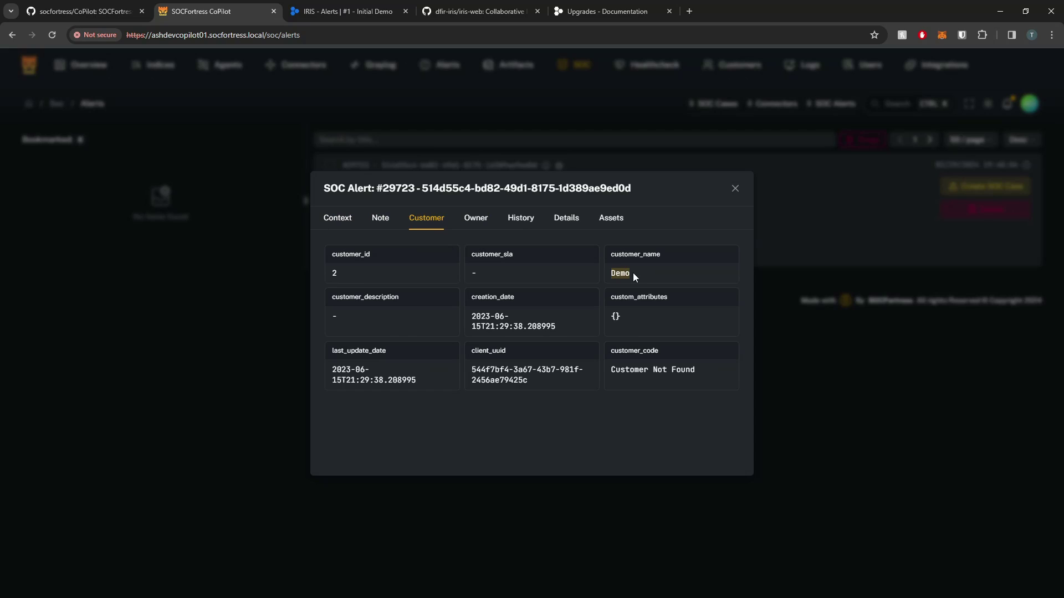
{"action": "key", "text": "ctrl+Tab"}
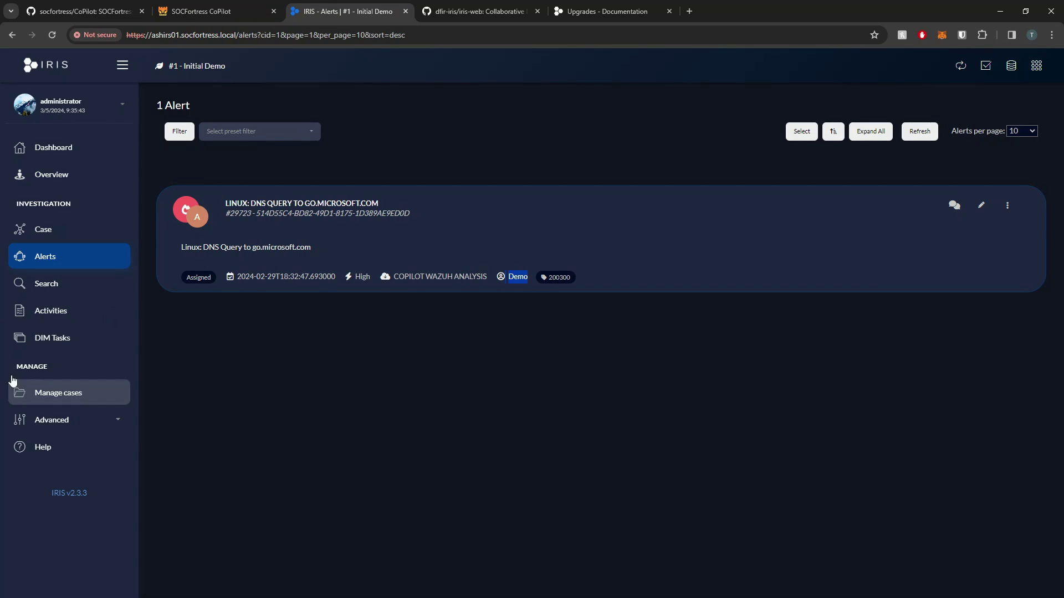
{"action": "key", "text": "ctrl+shift+Tab"}
- Reassign the alert's owner from administrator to user #2 and view its History
{"action": "left_click", "coordinate": [476, 227]}
{"action": "left_click", "coordinate": [352, 299]}
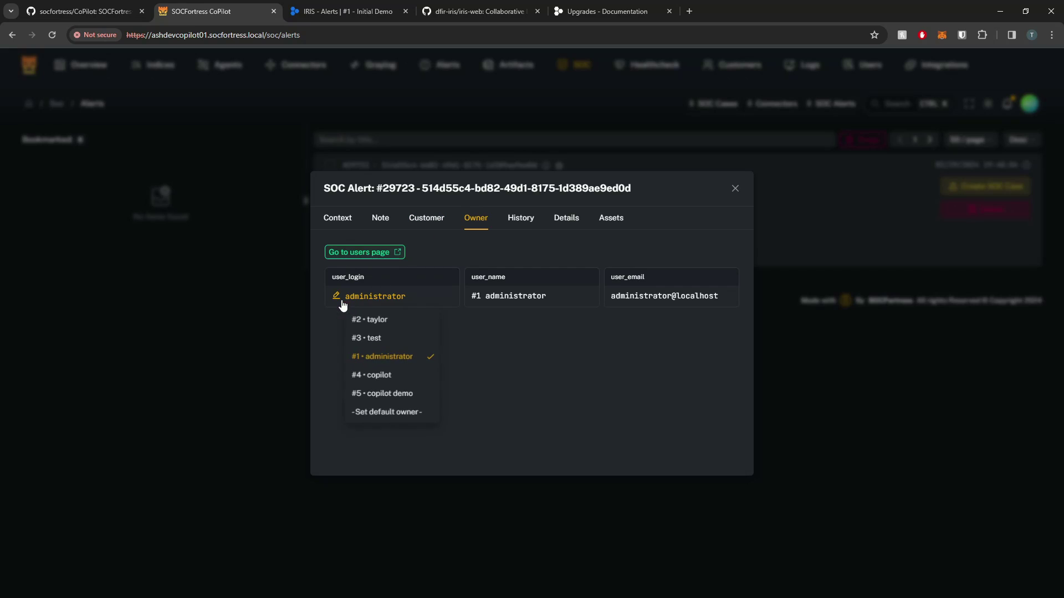
{"action": "left_click", "coordinate": [364, 299]}
{"action": "left_click", "coordinate": [365, 300]}
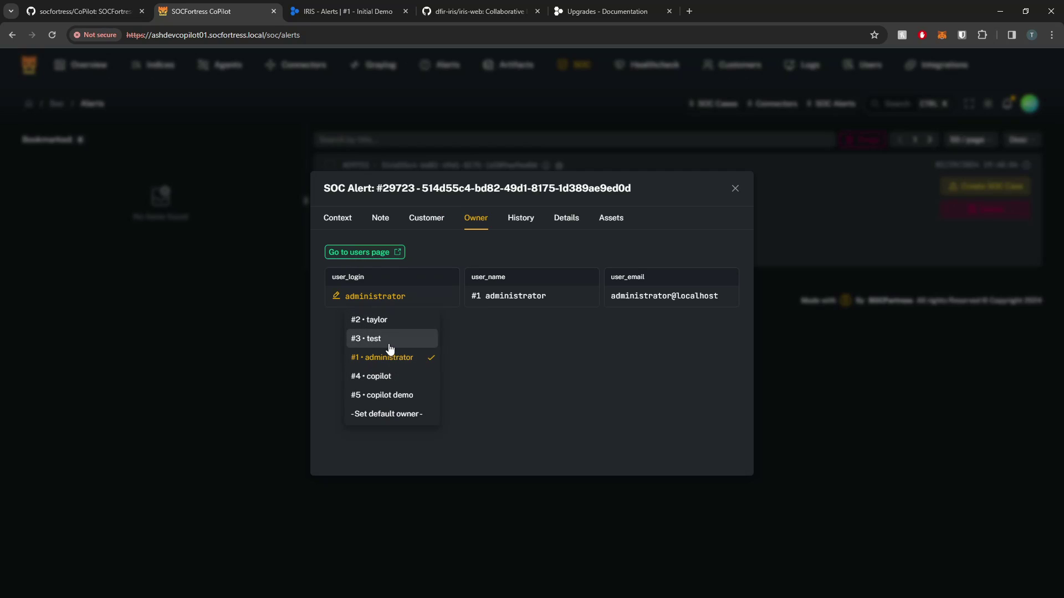
{"action": "left_click", "coordinate": [393, 320]}
{"action": "left_click", "coordinate": [359, 296]}
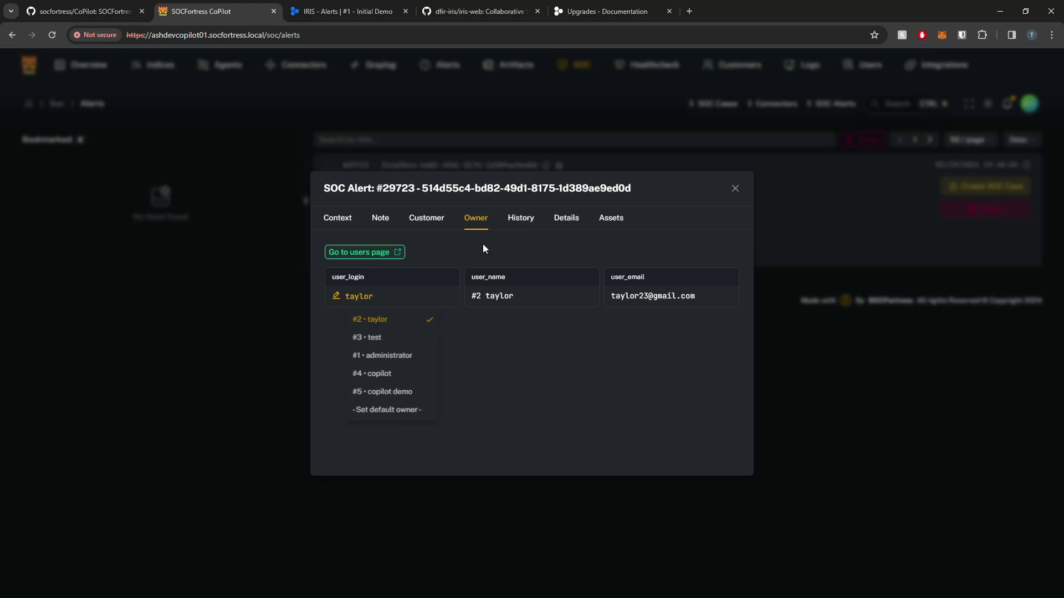
{"action": "left_click", "coordinate": [521, 218]}
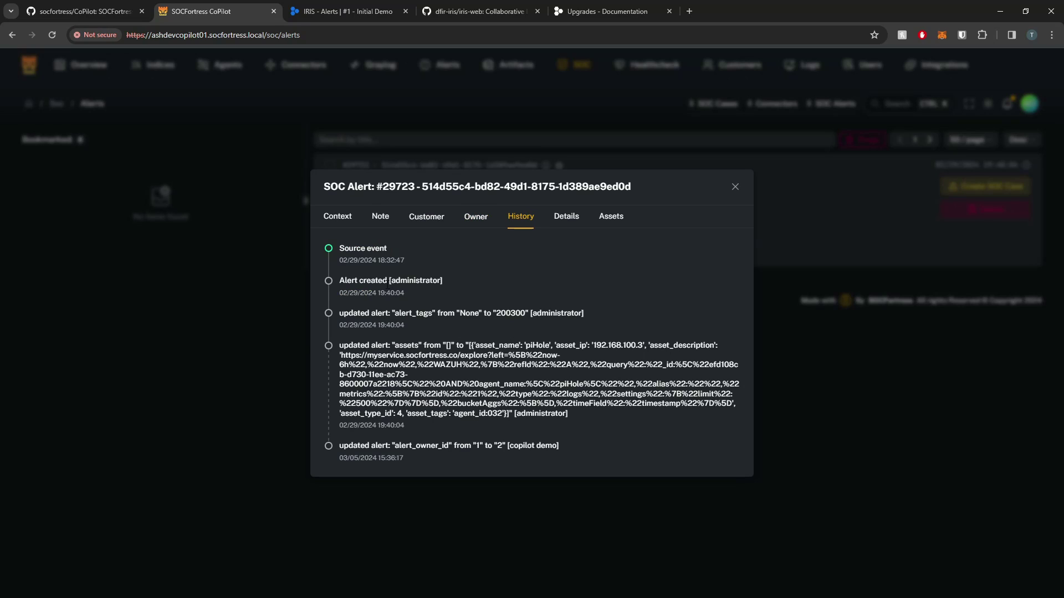
- Review the history entries: alert created, alert_tags change, asset update and owner change
{"action": "left_click_drag", "start_coordinate": [339, 279], "coordinate": [470, 287]}
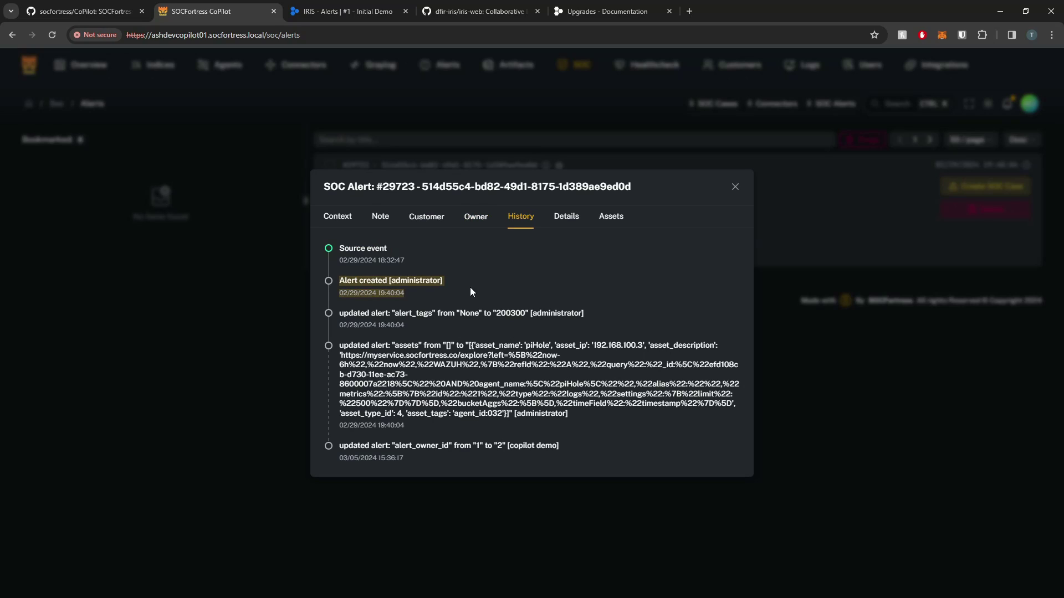
{"action": "left_click", "coordinate": [430, 304]}
{"action": "left_click_drag", "start_coordinate": [407, 315], "coordinate": [571, 315]}
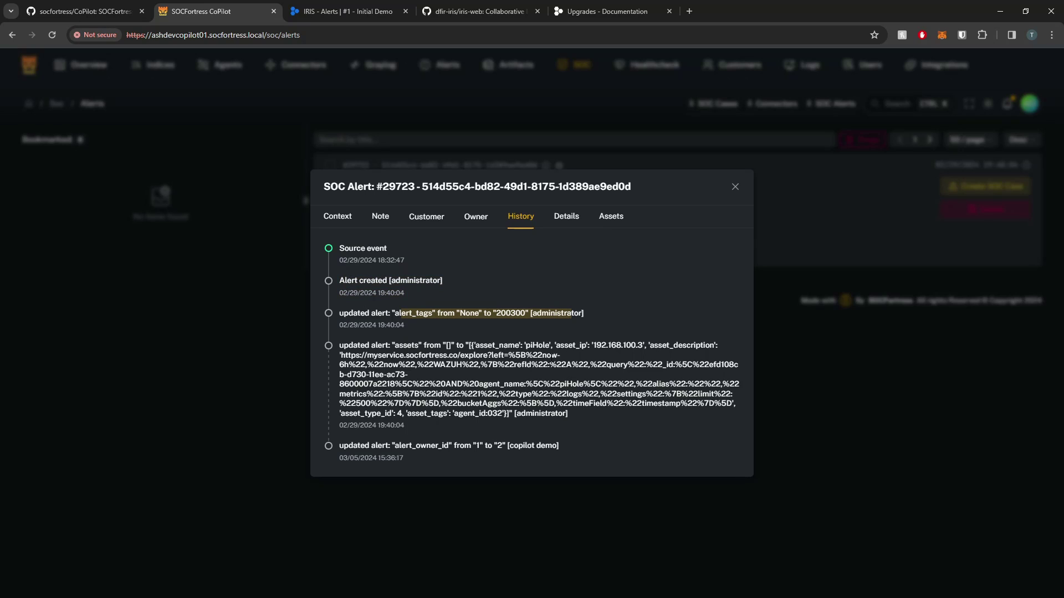
{"action": "left_click_drag", "start_coordinate": [395, 355], "coordinate": [512, 414]}
{"action": "left_click_drag", "start_coordinate": [343, 447], "coordinate": [551, 450]}
{"action": "left_click", "coordinate": [541, 443]}
{"action": "left_click", "coordinate": [494, 447]}
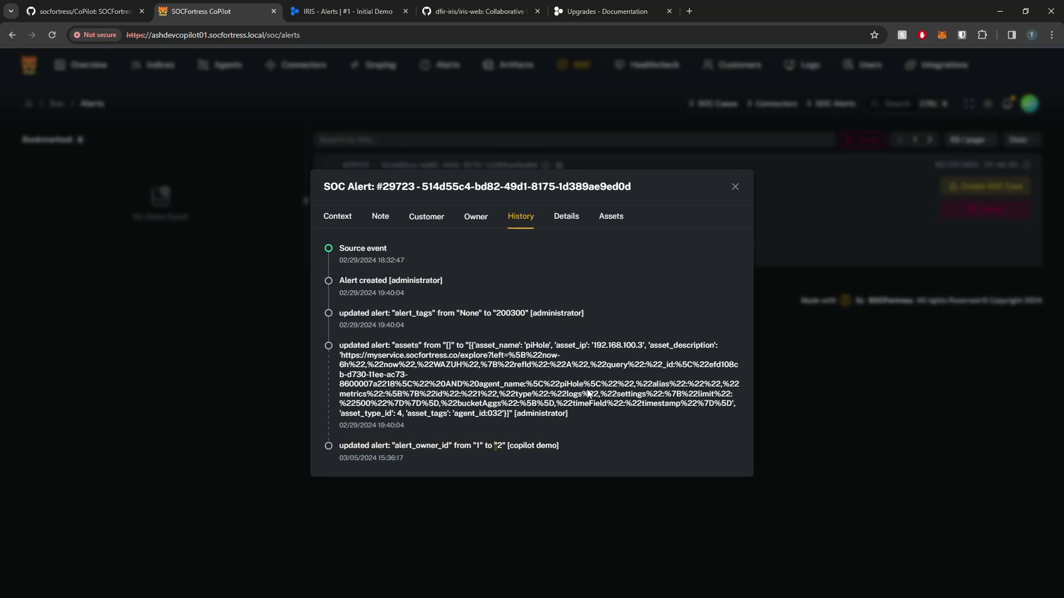
- Match the alert's piHole asset (agent 032) with IRIS's, then close the details window
{"action": "left_click", "coordinate": [476, 220]}
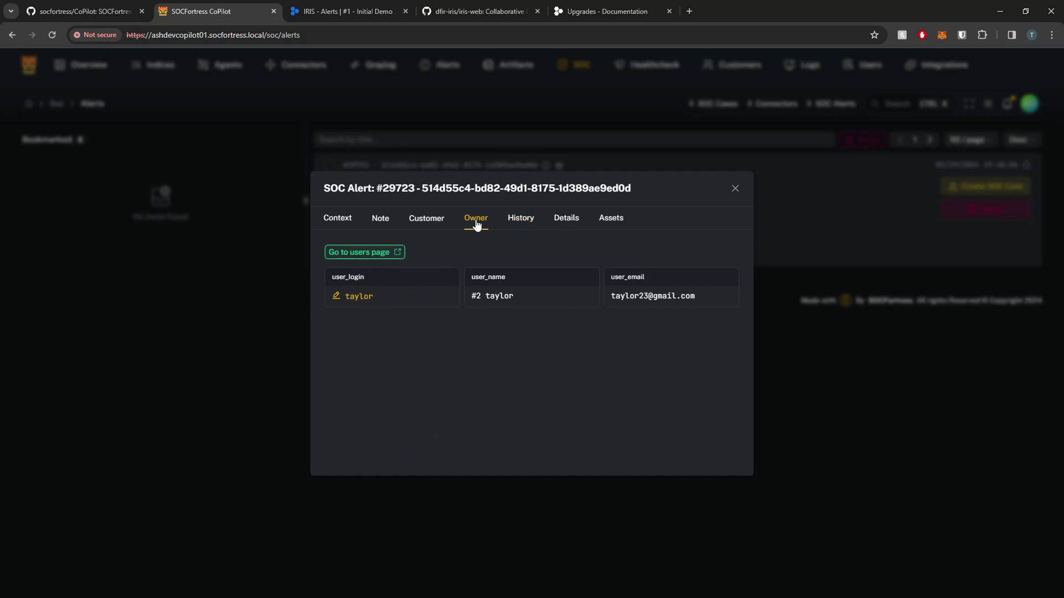
{"action": "left_click", "coordinate": [358, 303]}
{"action": "left_click", "coordinate": [611, 218]}
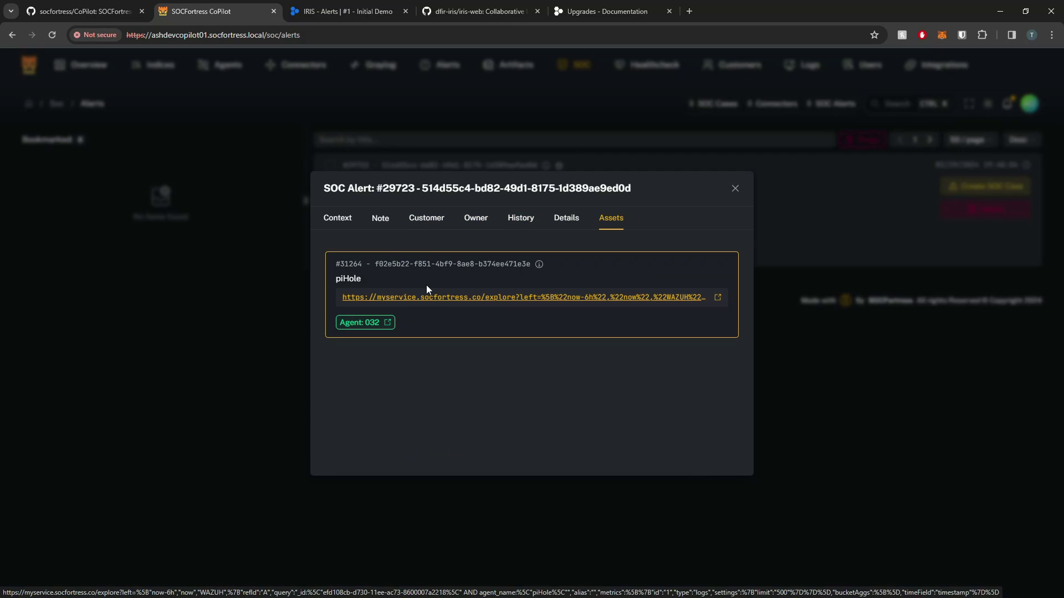
{"action": "key", "text": "ctrl+Tab"}
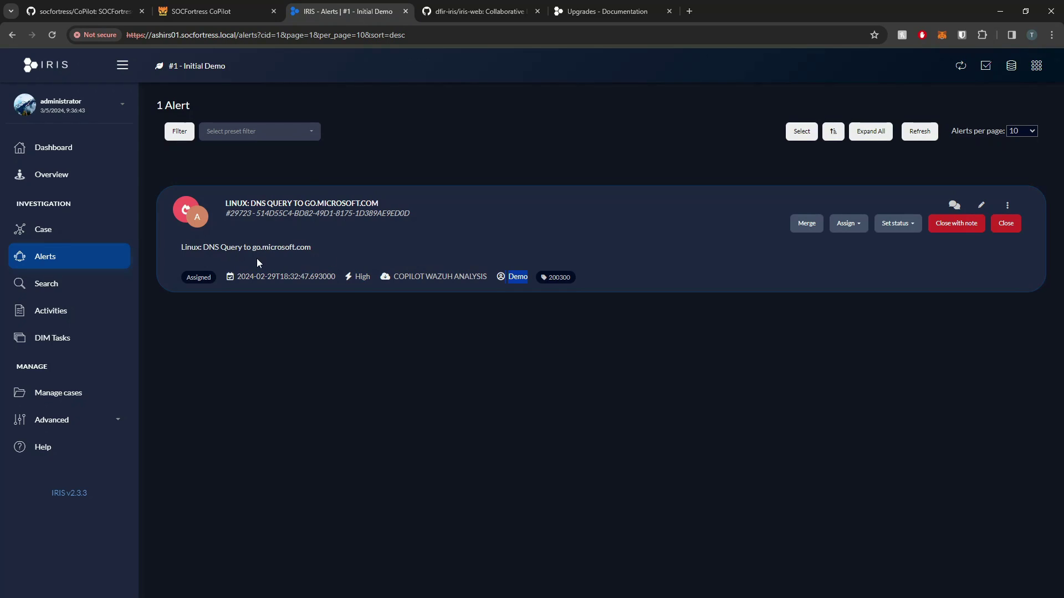
{"action": "left_click", "coordinate": [312, 215]}
{"action": "scroll", "coordinate": [541, 400], "scroll_direction": "down", "scroll_amount": 4}
{"action": "left_click_drag", "start_coordinate": [217, 435], "coordinate": [465, 442]}
{"action": "left_click", "coordinate": [230, 4]}
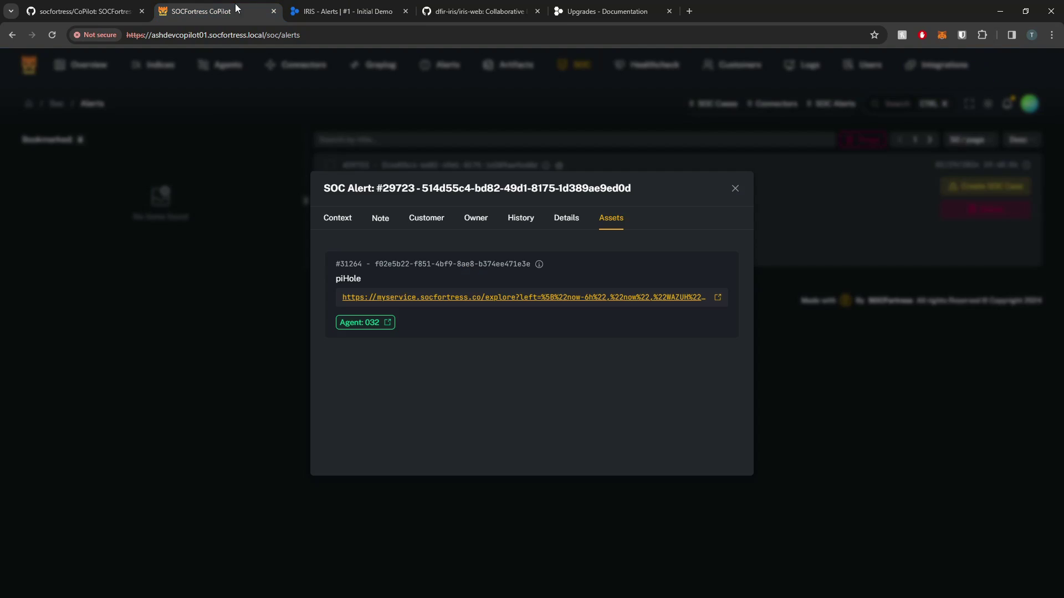
{"action": "left_click", "coordinate": [387, 148]}
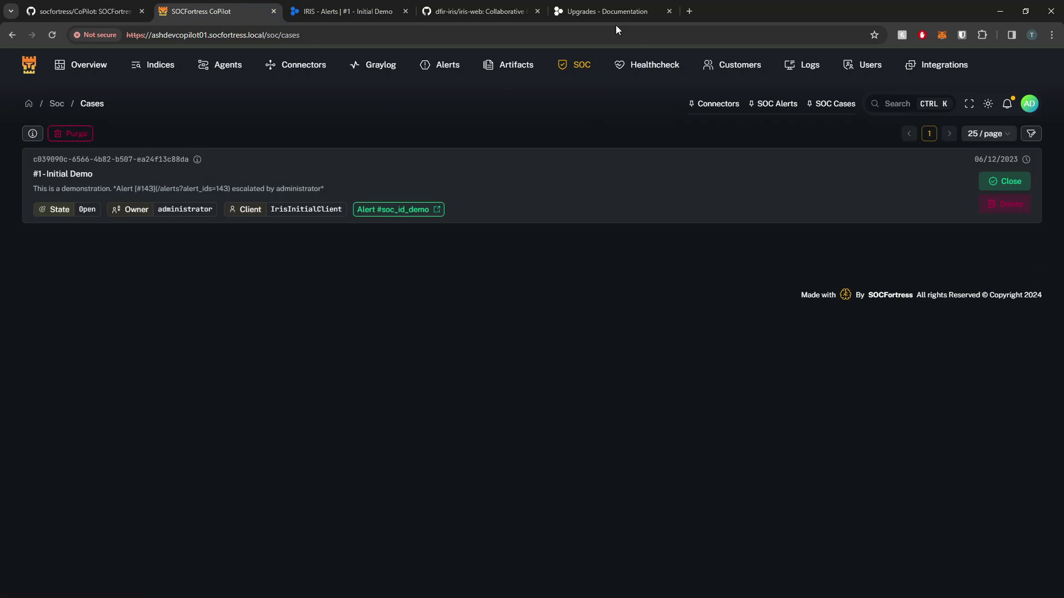
{"action": "mouse_move", "coordinate": [566, 66]}
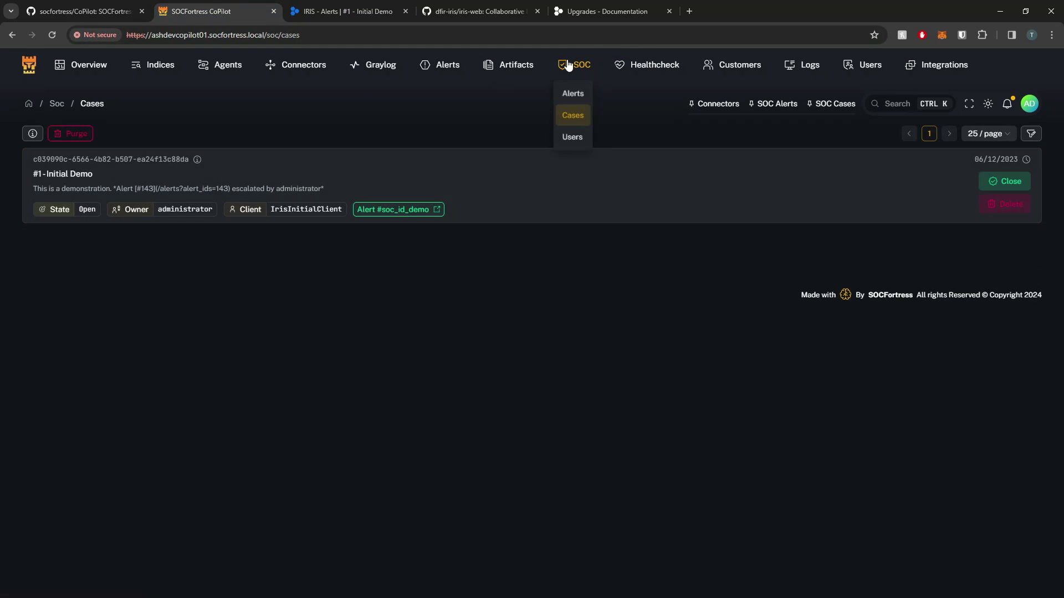
{"action": "left_click", "coordinate": [573, 119]}
{"action": "mouse_move", "coordinate": [581, 61]}
{"action": "left_click", "coordinate": [570, 140]}
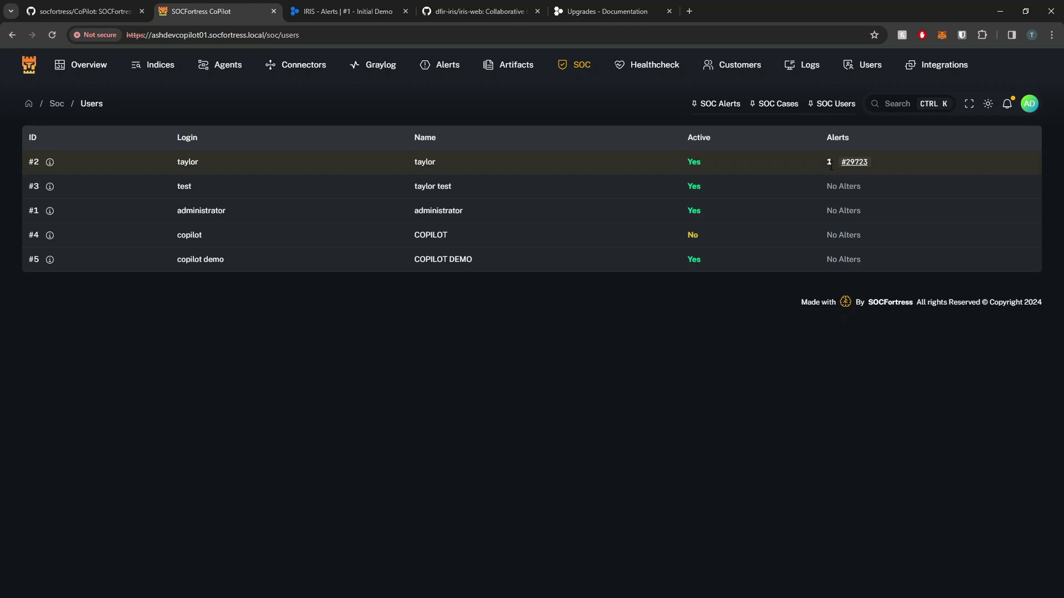
{"action": "left_click", "coordinate": [854, 164]}
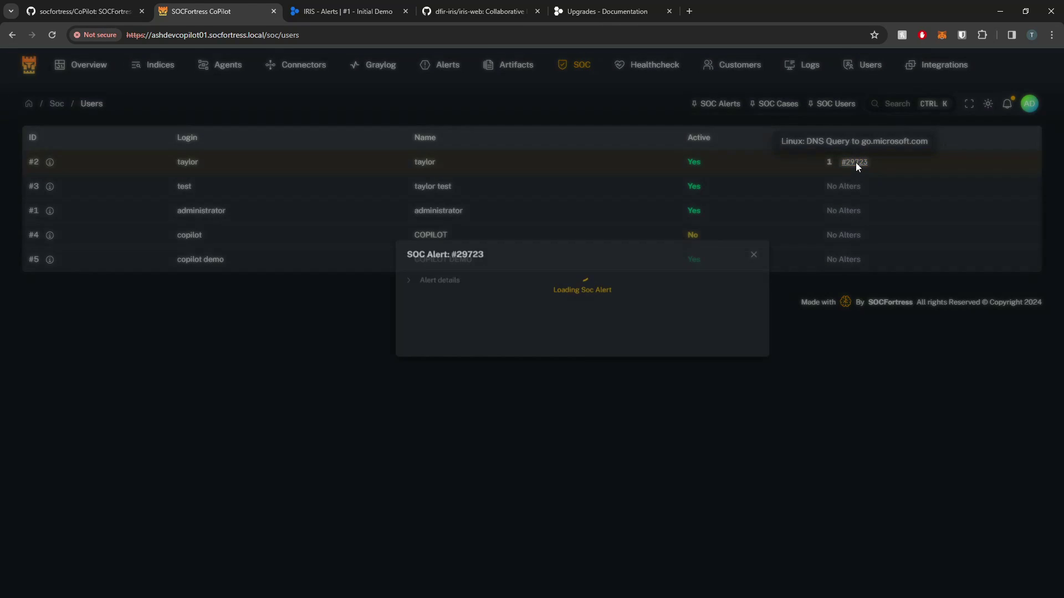
{"action": "left_click", "coordinate": [491, 383]}
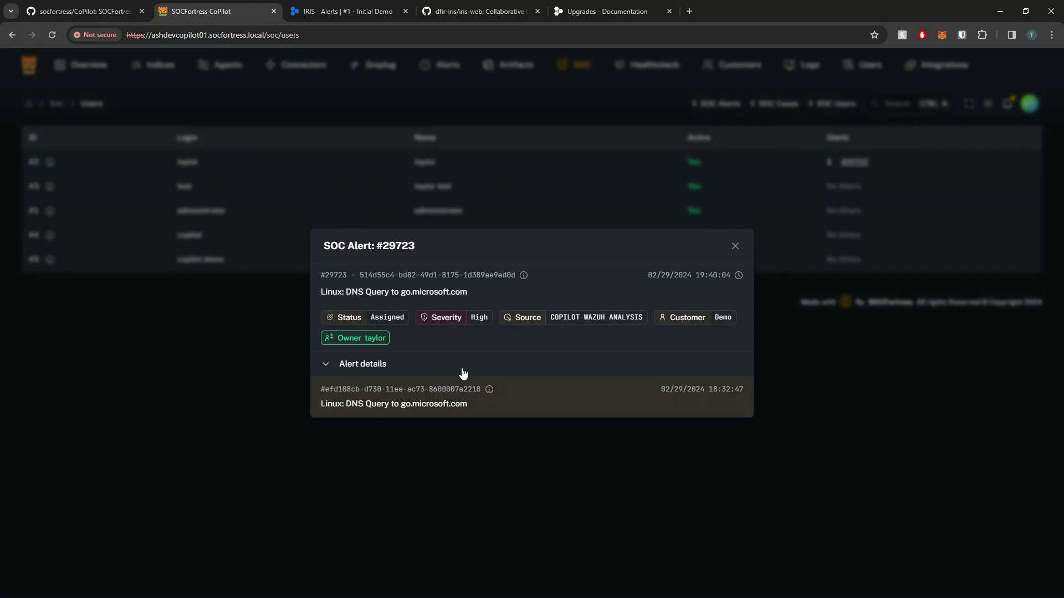
{"action": "left_click", "coordinate": [444, 391]}
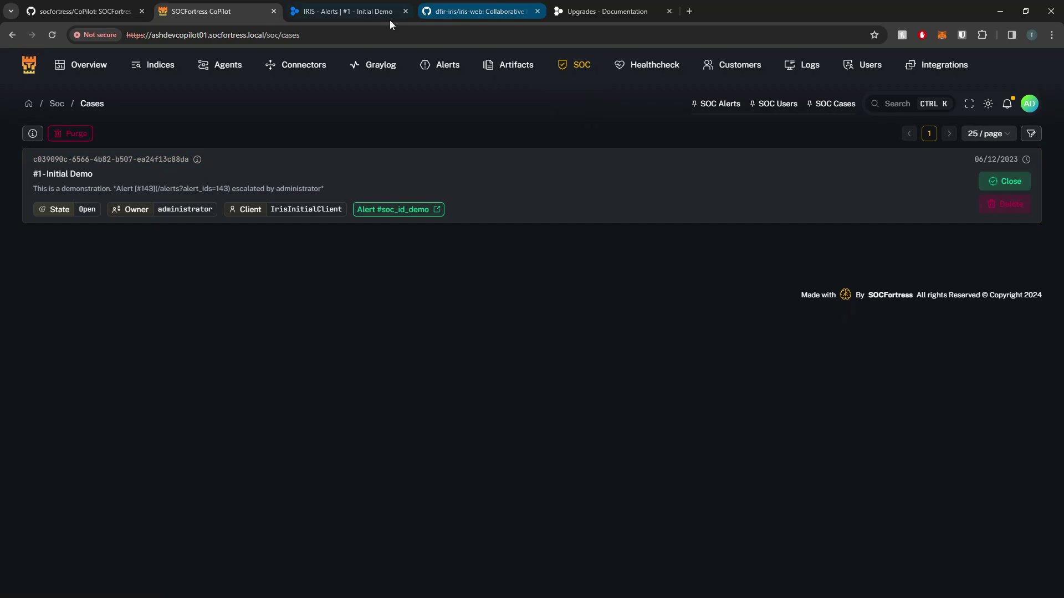
{"action": "left_click", "coordinate": [353, 16]}
{"action": "left_click", "coordinate": [191, 67]}
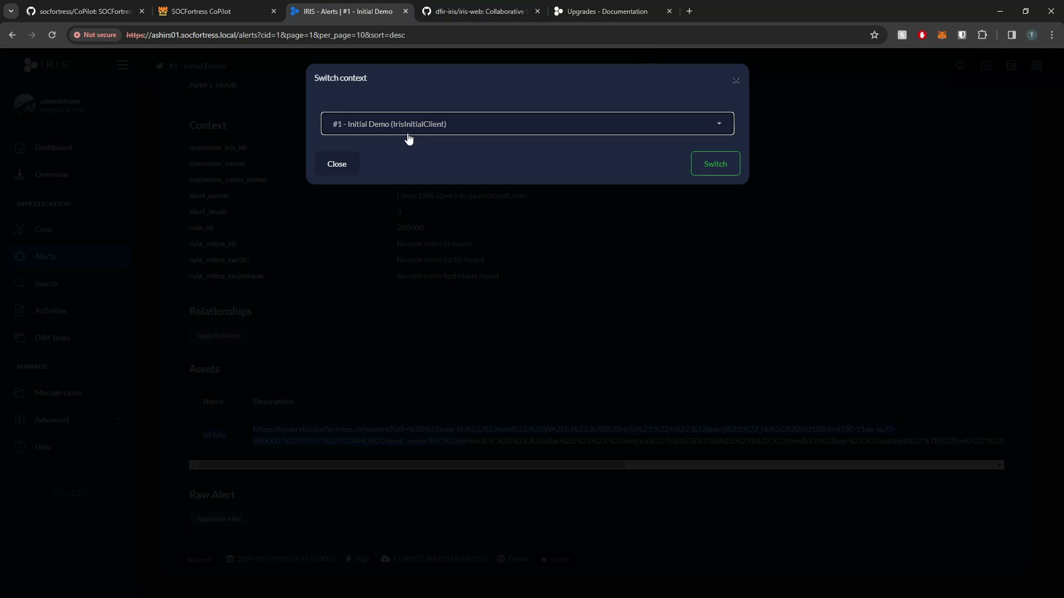
{"action": "left_click", "coordinate": [404, 125]}
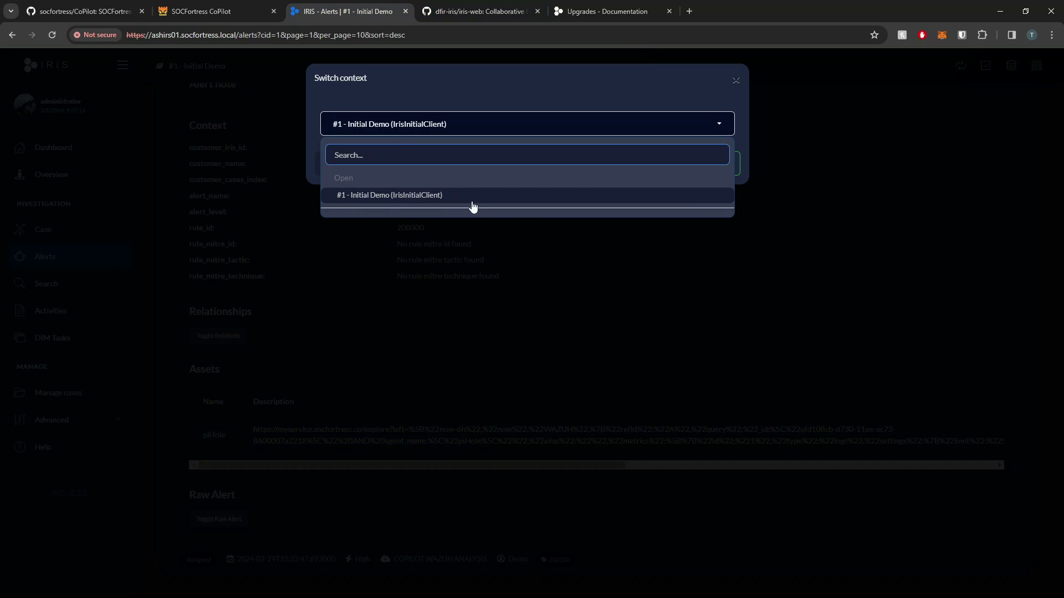
{"action": "left_click", "coordinate": [737, 82]}
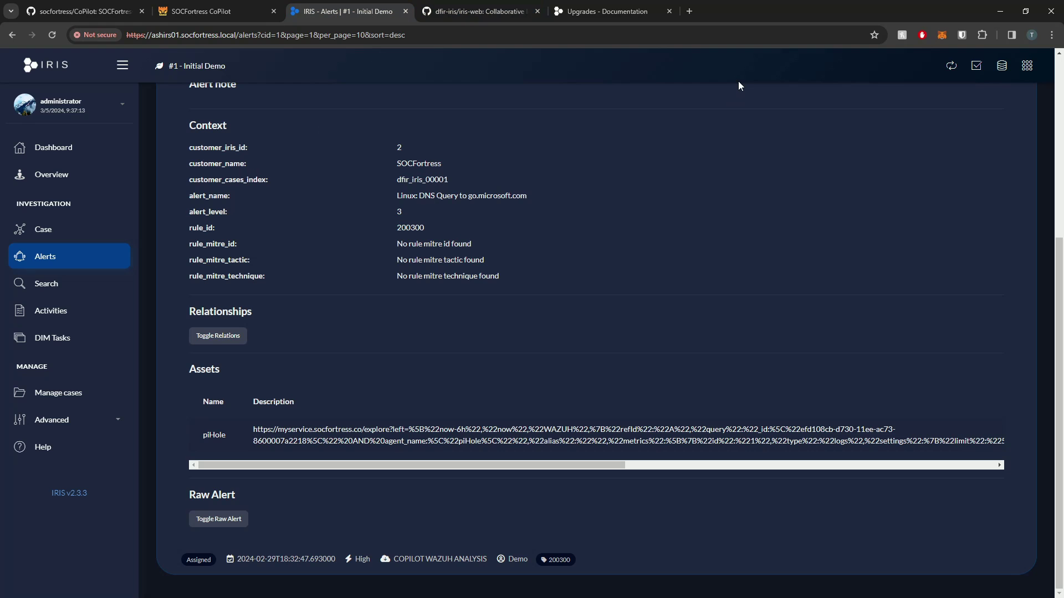
{"action": "key", "text": "ctrl+shift+Tab"}
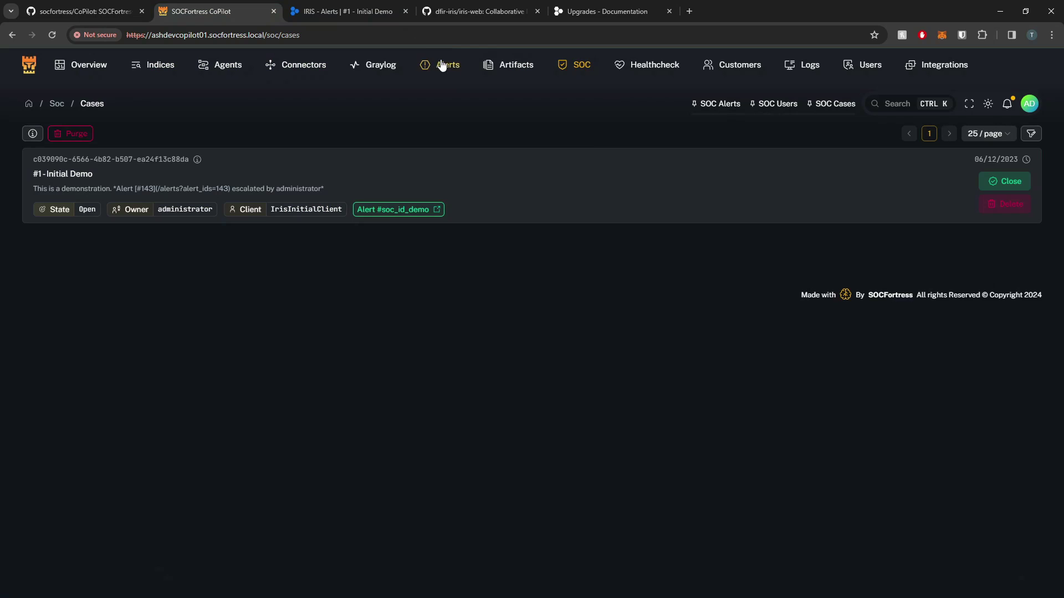
- Create a SOC case from alert #29723, then reload IRIS and list the cases available for context switching
{"action": "mouse_move", "coordinate": [573, 71]}
{"action": "left_click", "coordinate": [574, 95]}
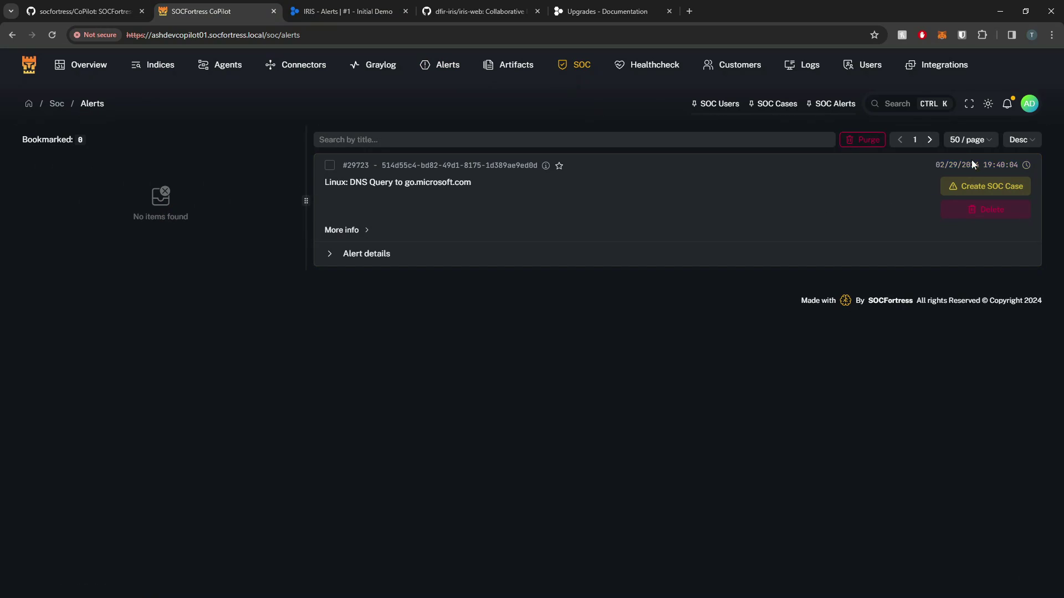
{"action": "left_click", "coordinate": [969, 185]}
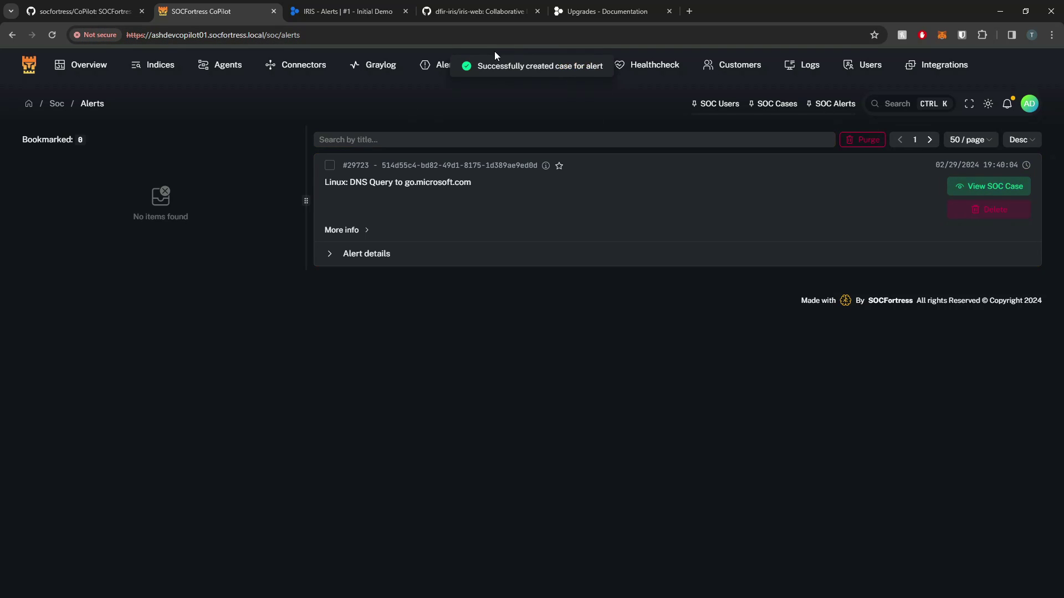
{"action": "left_click", "coordinate": [350, 11]}
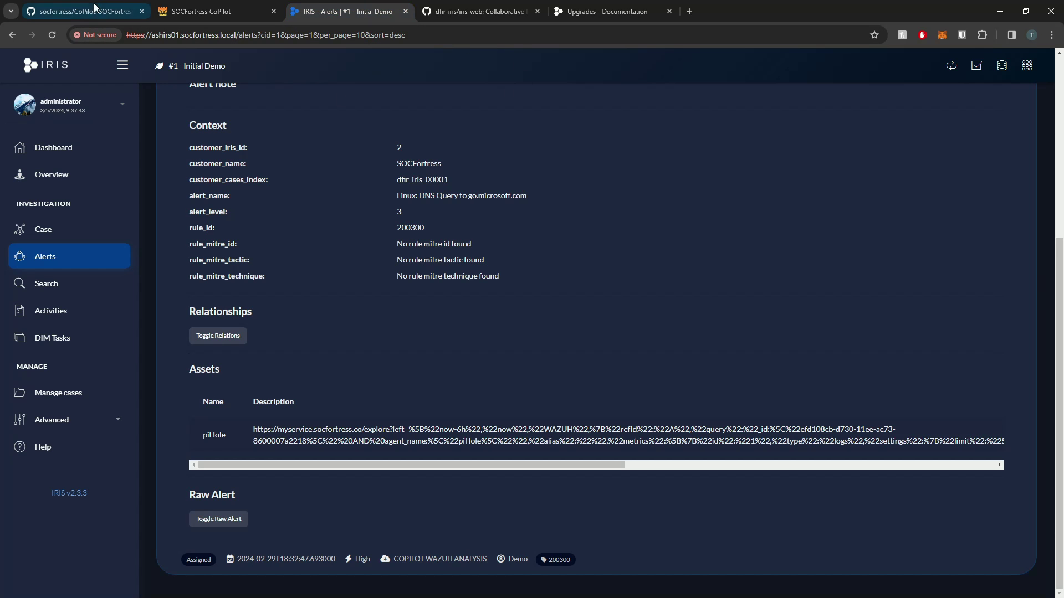
{"action": "key", "text": "F5"}
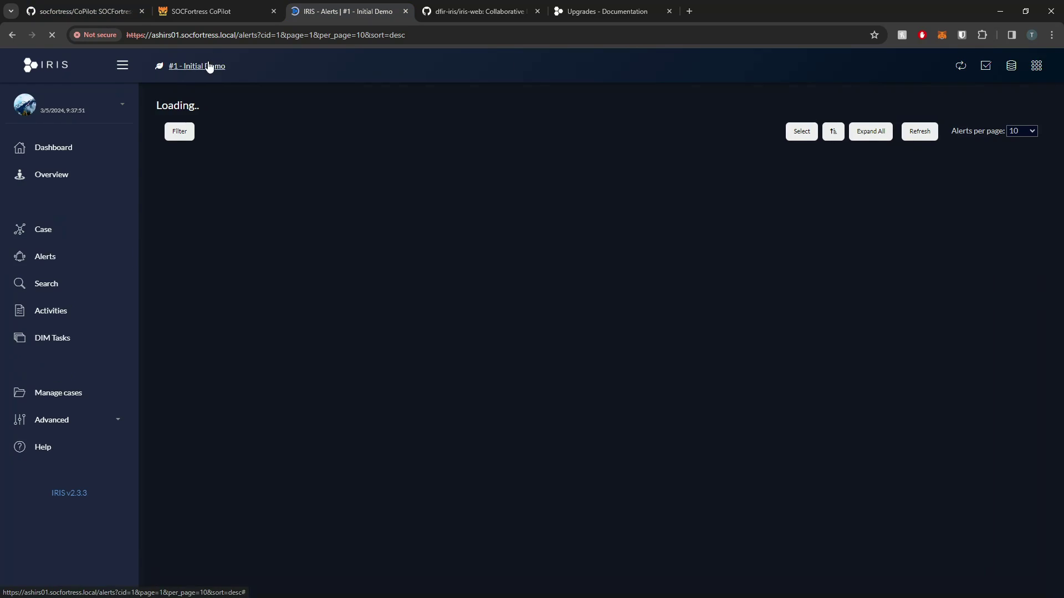
{"action": "left_click", "coordinate": [209, 66]}
{"action": "left_click", "coordinate": [458, 128]}
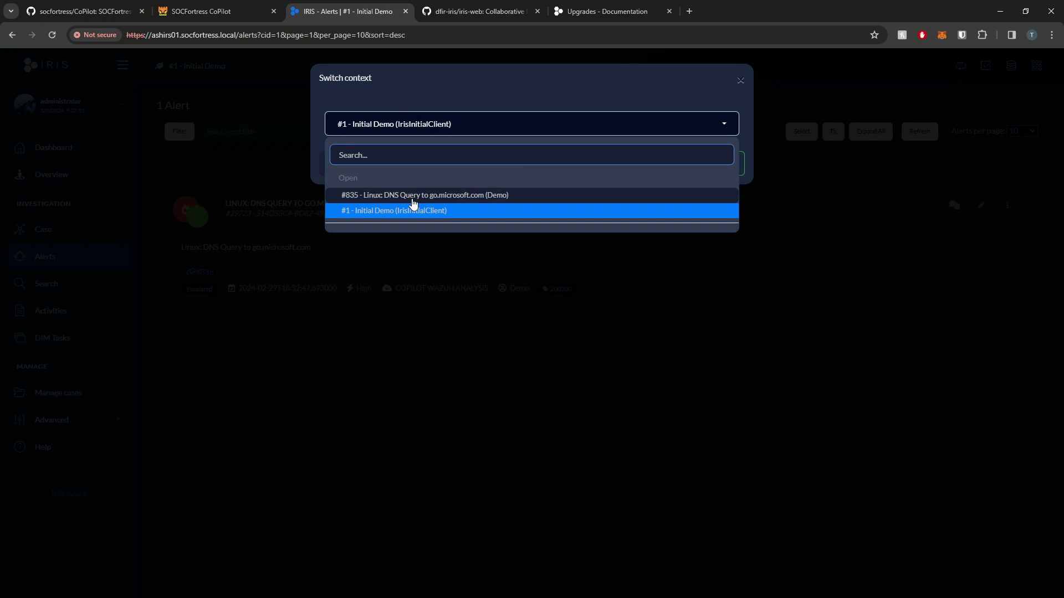
- Switch the IRIS context to case #835 - Linux: DNS Query to go.microsoft.com (Demo) and open its summary
{"action": "left_click", "coordinate": [419, 198]}
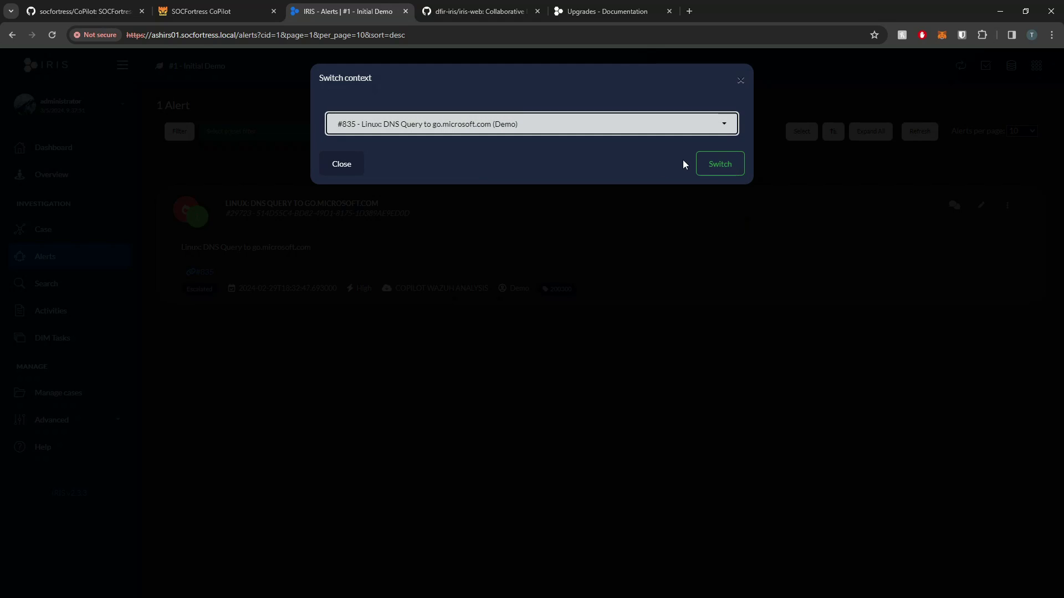
{"action": "left_click", "coordinate": [720, 164]}
{"action": "left_click", "coordinate": [25, 228]}
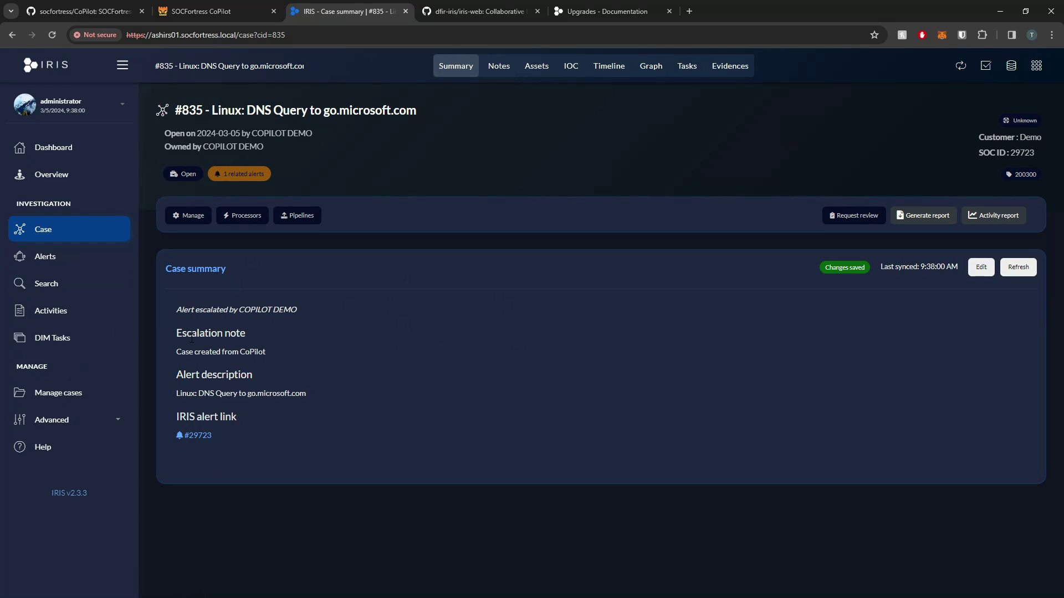
- Review case #835's 'Case created from CoPilot' note, its piHole asset, and its empty notes
{"action": "left_click_drag", "start_coordinate": [172, 353], "coordinate": [318, 358]}
{"action": "left_click", "coordinate": [304, 362]}
{"action": "left_click", "coordinate": [522, 71]}
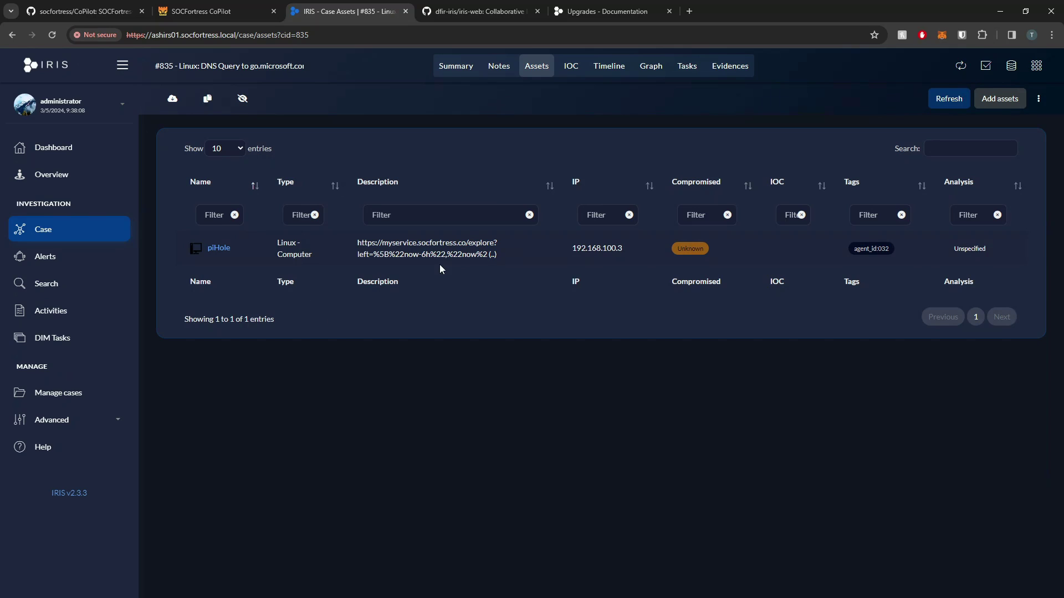
{"action": "left_click", "coordinate": [498, 66]}
- Open SOC case #835 in CoPilot and view its assets and notes
{"action": "left_click", "coordinate": [225, 12]}
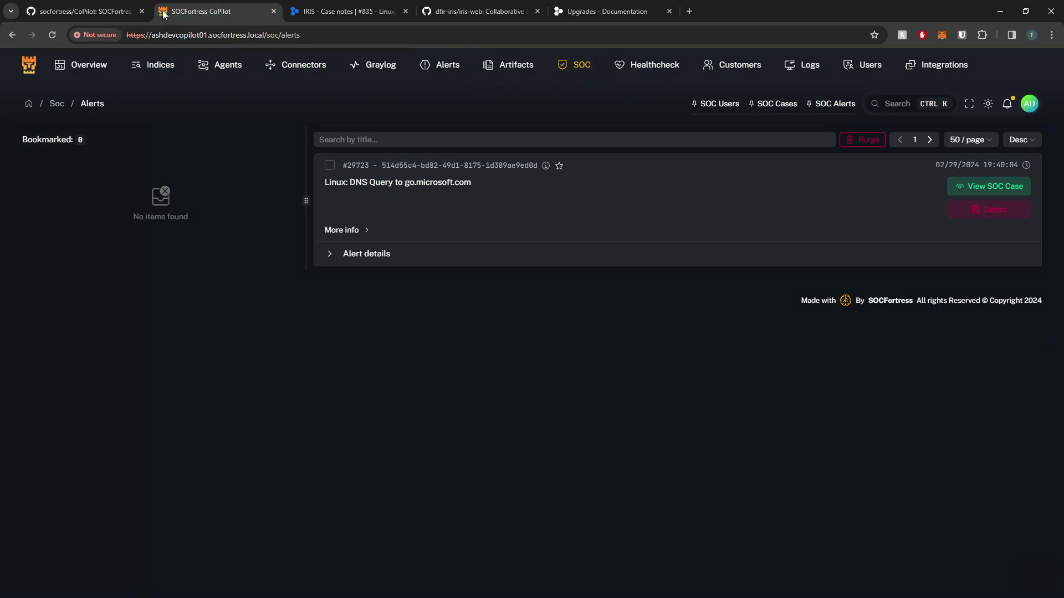
{"action": "mouse_move", "coordinate": [553, 64]}
{"action": "left_click", "coordinate": [574, 116]}
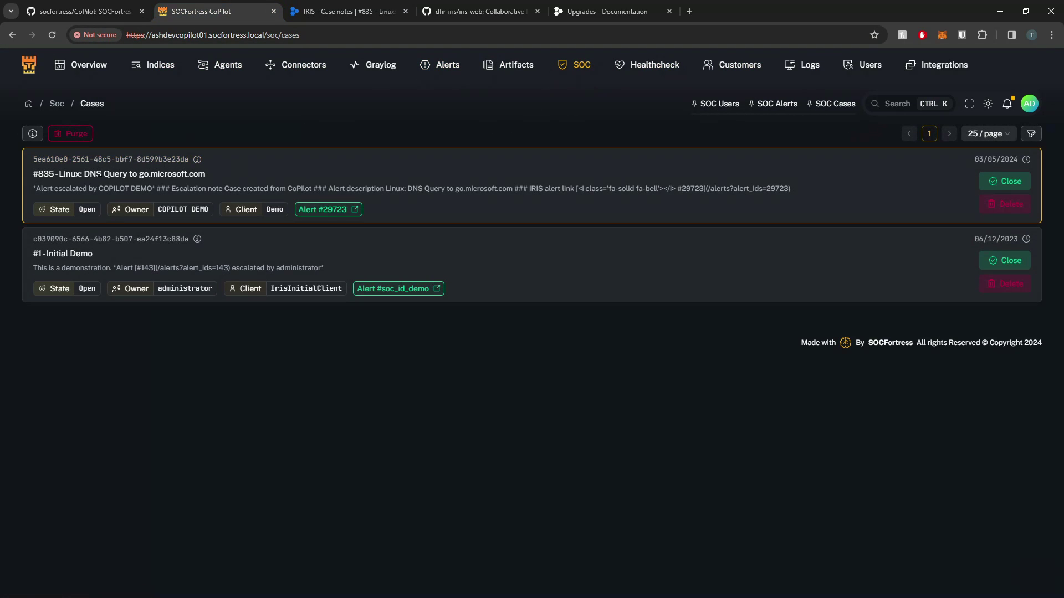
{"action": "left_click", "coordinate": [135, 159]}
{"action": "left_click", "coordinate": [477, 217]}
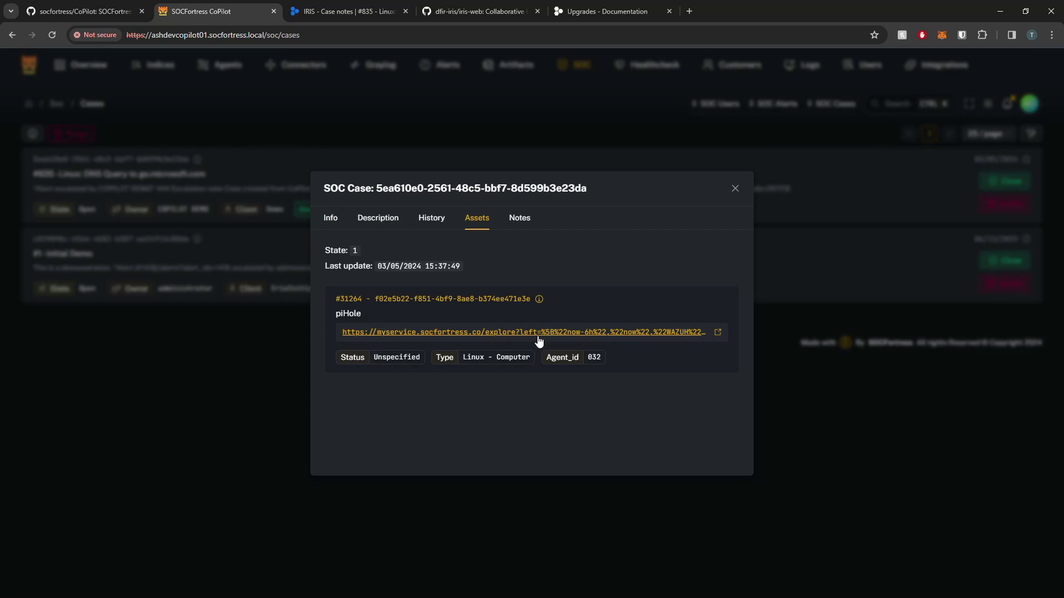
{"action": "left_click", "coordinate": [518, 220]}
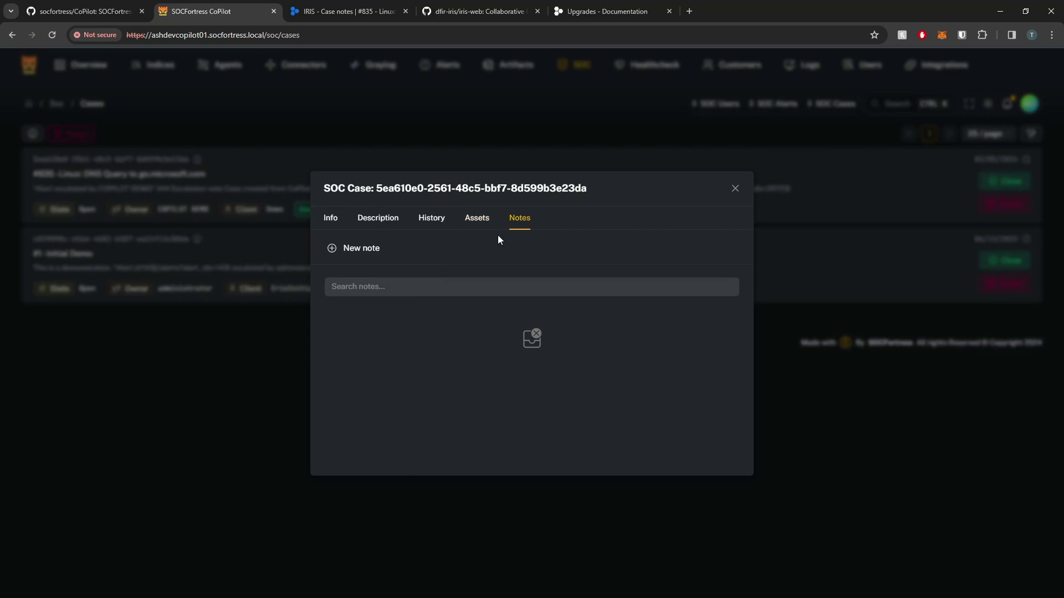
- Add a case note titled 'Hello' with the content 'Please Subscribe'
{"action": "left_click", "coordinate": [365, 249]}
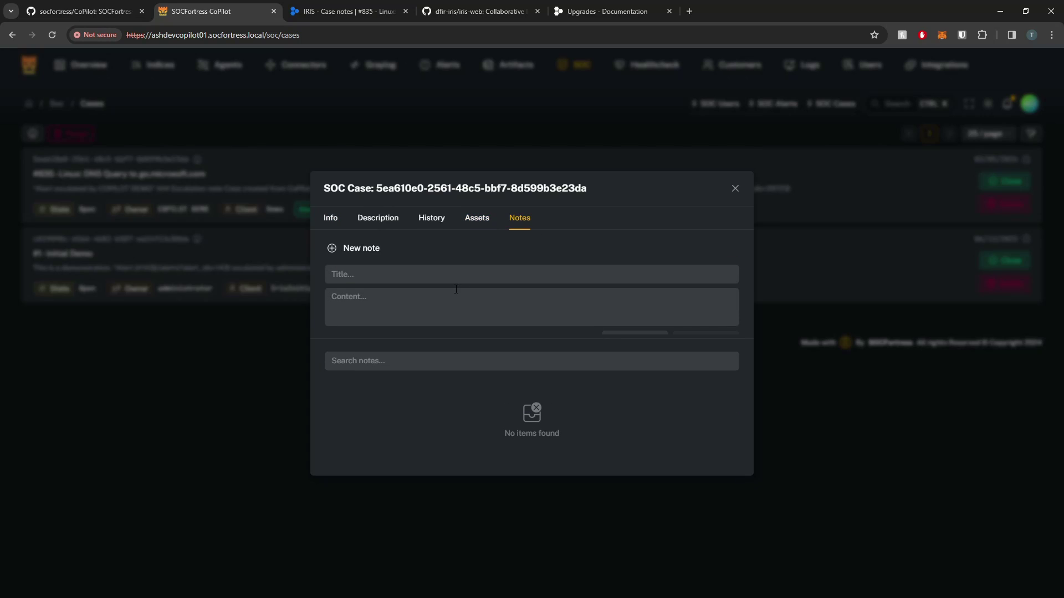
{"action": "left_click", "coordinate": [454, 265]}
{"action": "type", "text": "He"}
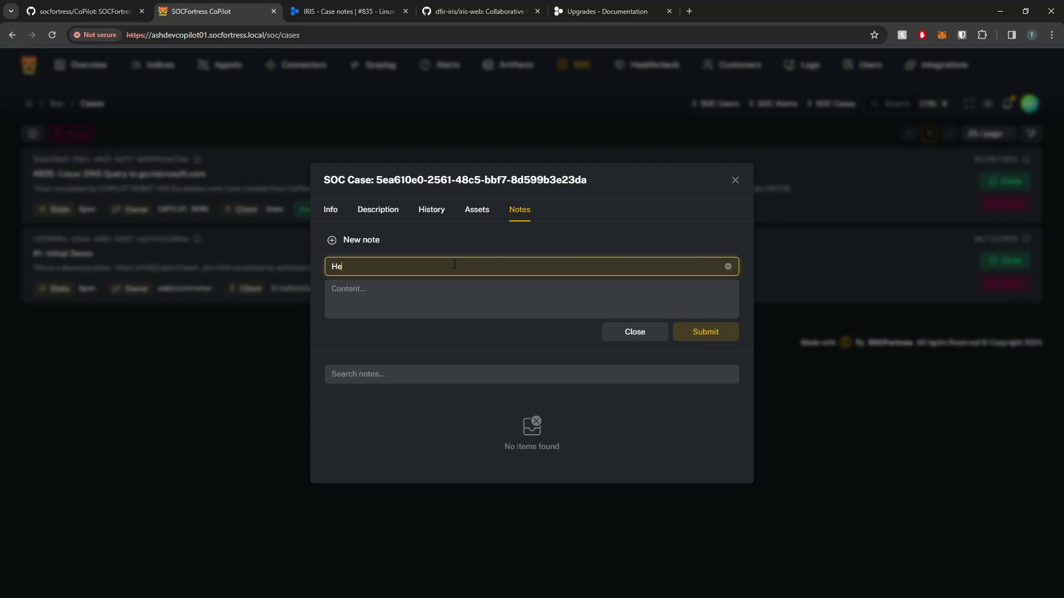
{"action": "type", "text": "llo"}
{"action": "key", "text": "Tab"}
{"action": "type", "text": "Please"}
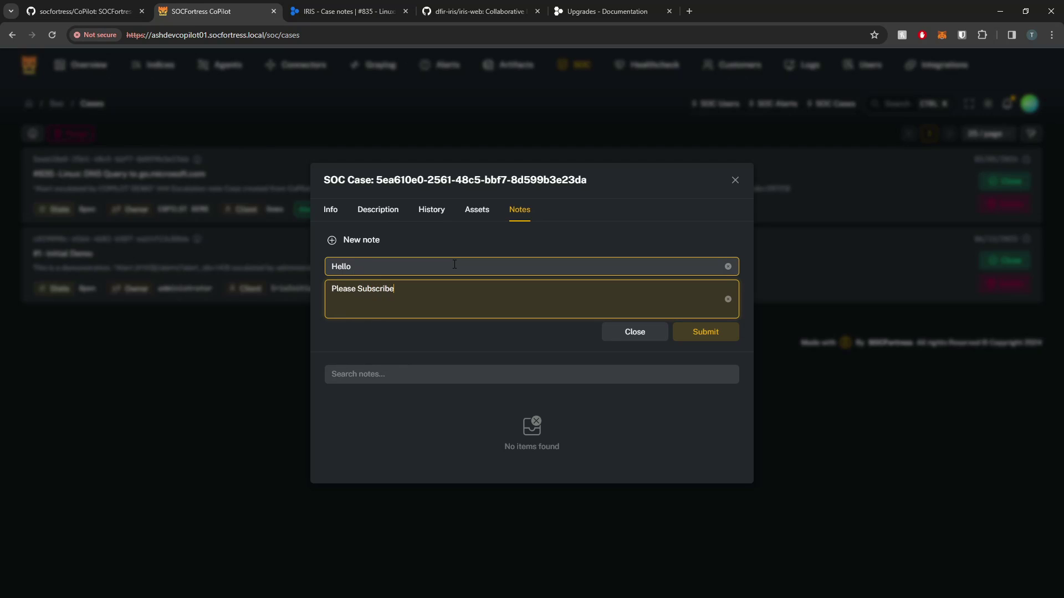
{"action": "key", "text": "ctrl+Return"}
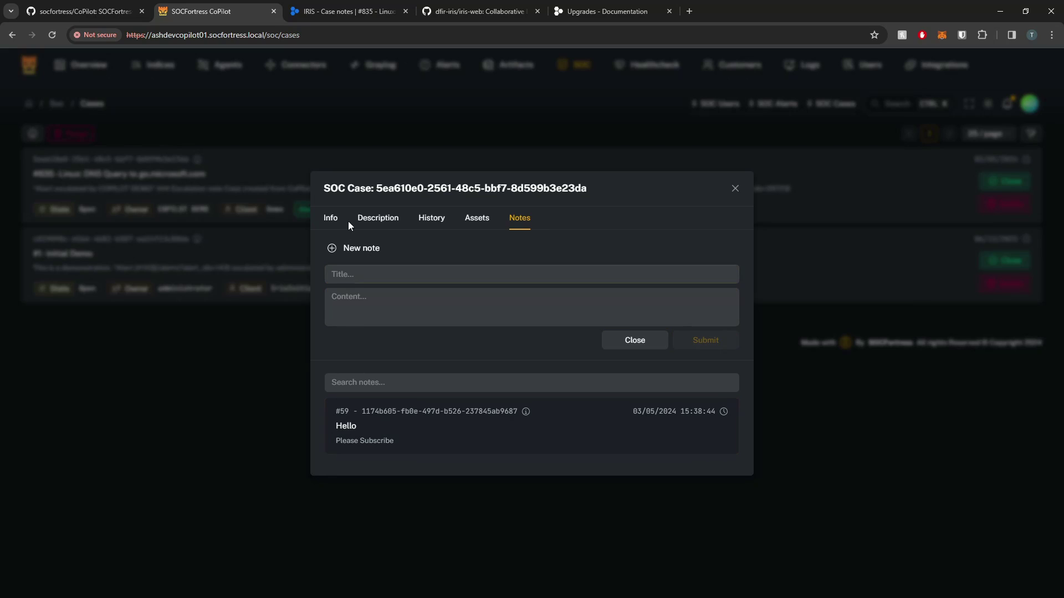
- Reload the IRIS case notes and confirm the Hello note reads 'Please Subscribe'
{"action": "left_click", "coordinate": [351, 11]}
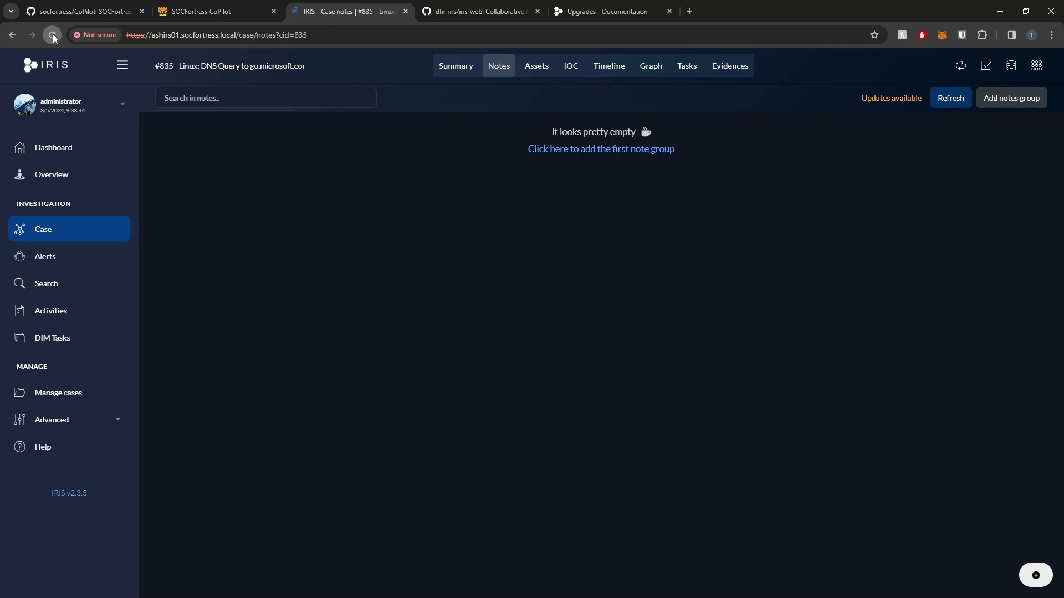
{"action": "left_click", "coordinate": [52, 37]}
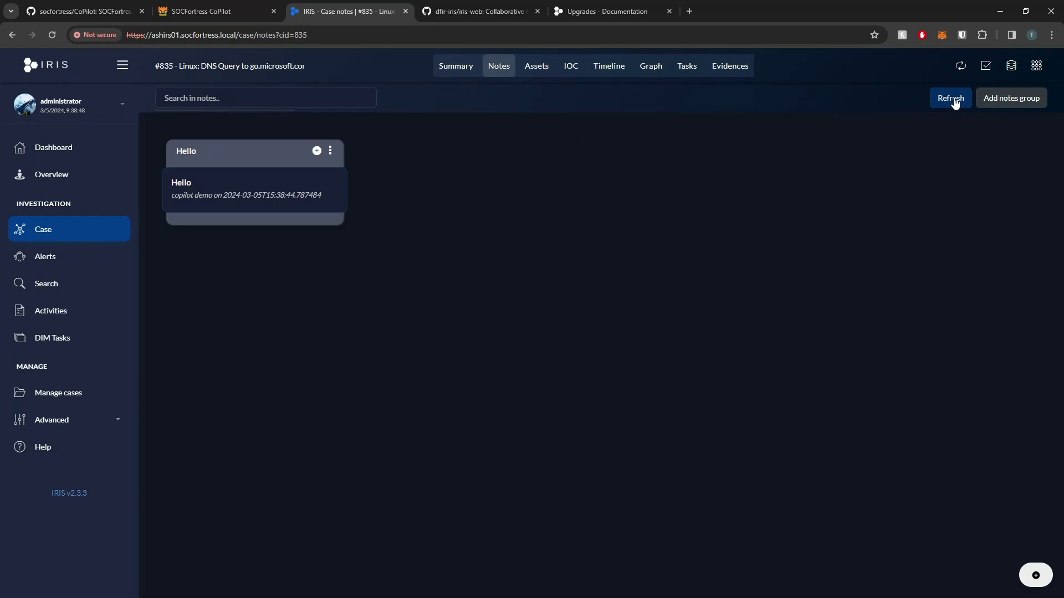
{"action": "left_click", "coordinate": [180, 185]}
{"action": "left_click_drag", "start_coordinate": [157, 216], "coordinate": [64, 208]}
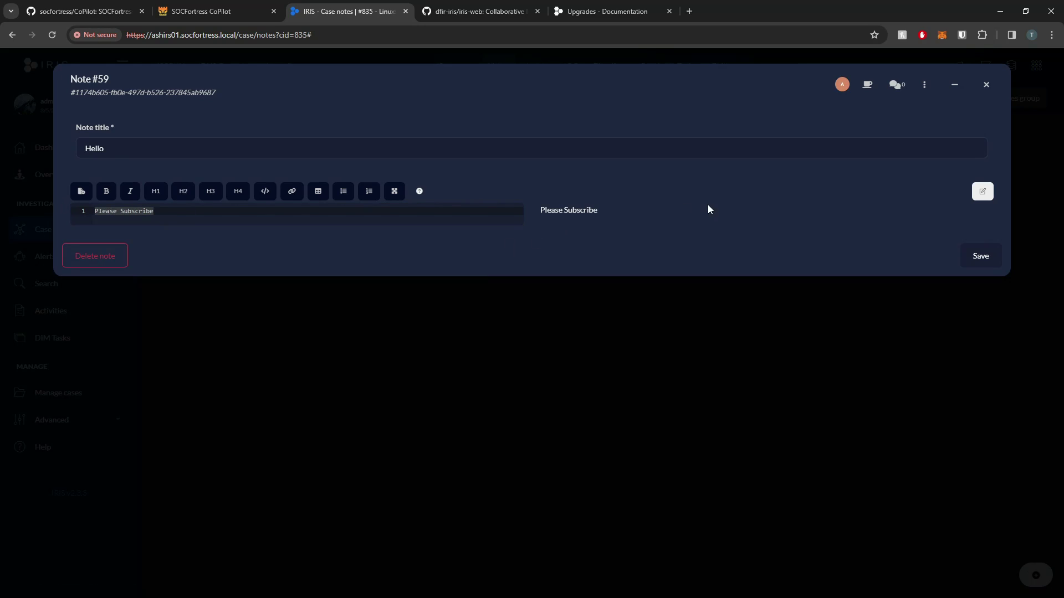
- Back in CoPilot, view case #835's info details and return to its notes
{"action": "left_click", "coordinate": [186, 10]}
{"action": "left_click", "coordinate": [331, 218]}
{"action": "left_click", "coordinate": [519, 187]}
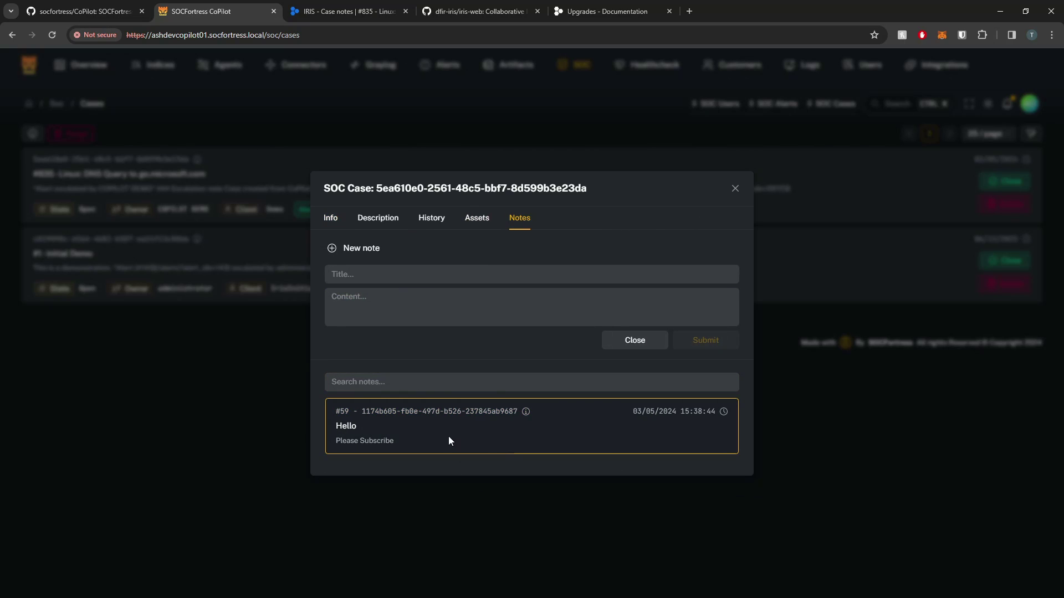
- View note #59's details and content, comparing it with the same note in IRIS
{"action": "left_click", "coordinate": [476, 415]}
{"action": "left_click", "coordinate": [372, 205]}
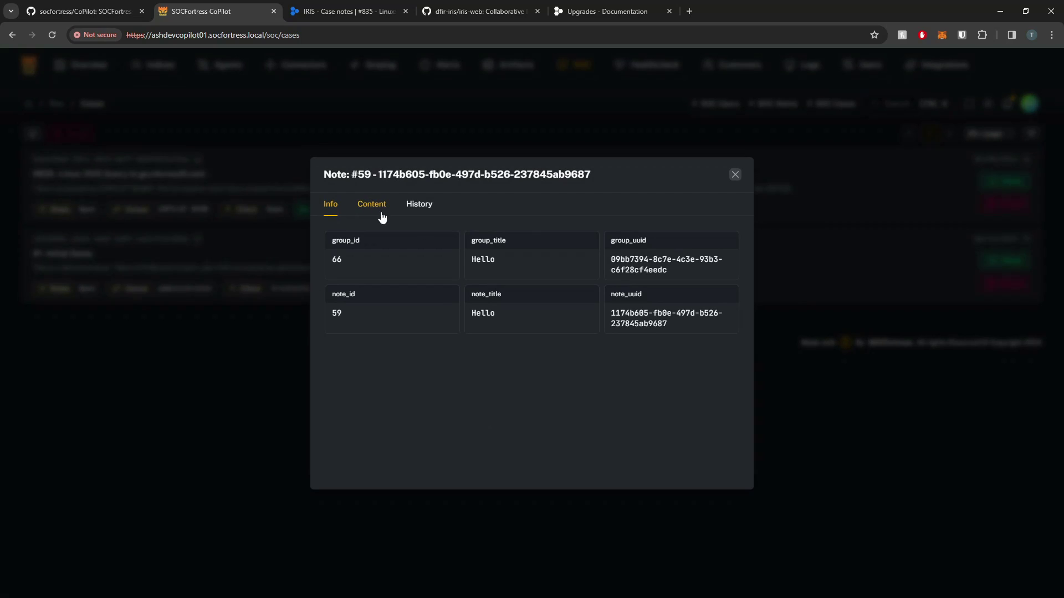
{"action": "left_click", "coordinate": [344, 11]}
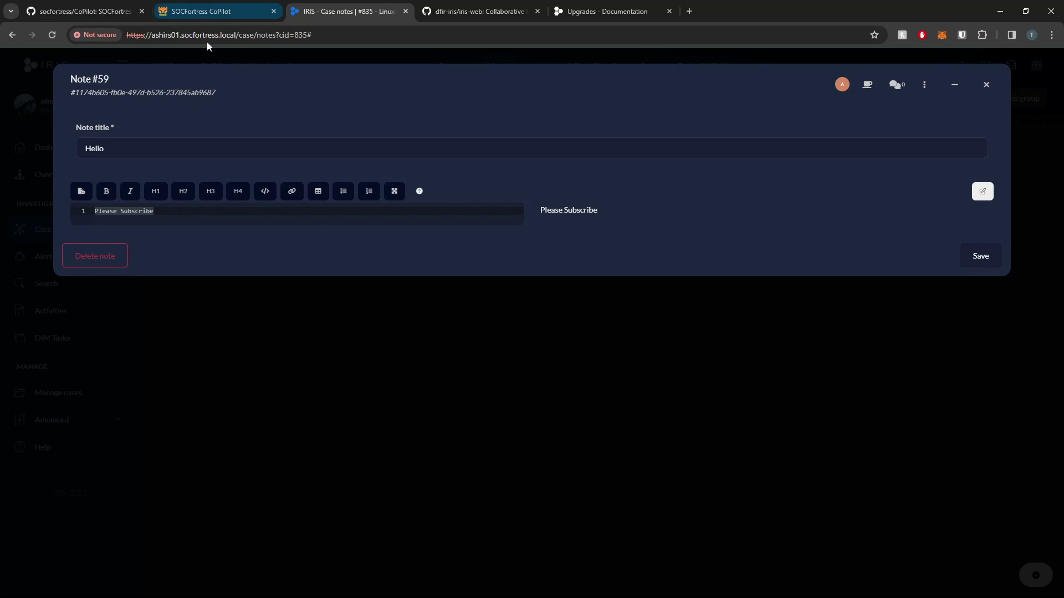
- Check case #835's info (owner COPILOT DEMO, customer Demo, state Open) and close the case dialog
{"action": "left_click", "coordinate": [230, 12]}
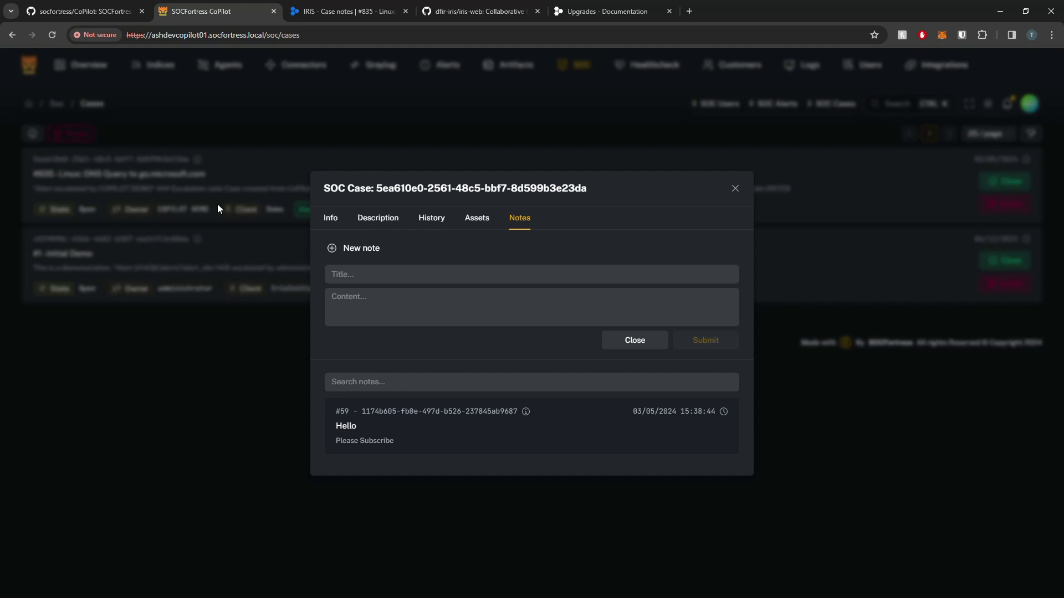
{"action": "left_click", "coordinate": [331, 217]}
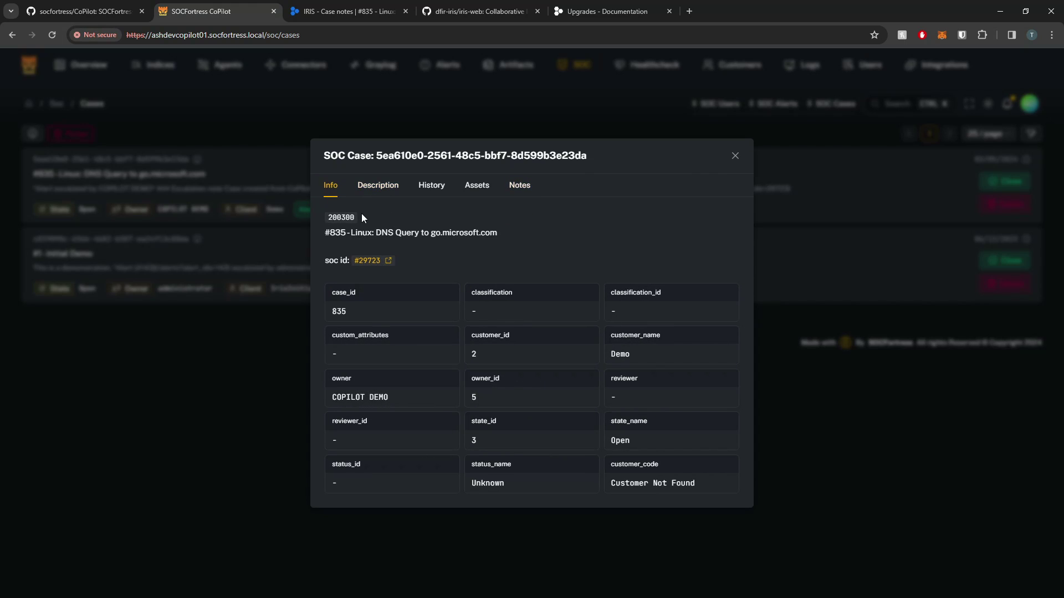
{"action": "left_click", "coordinate": [735, 158]}
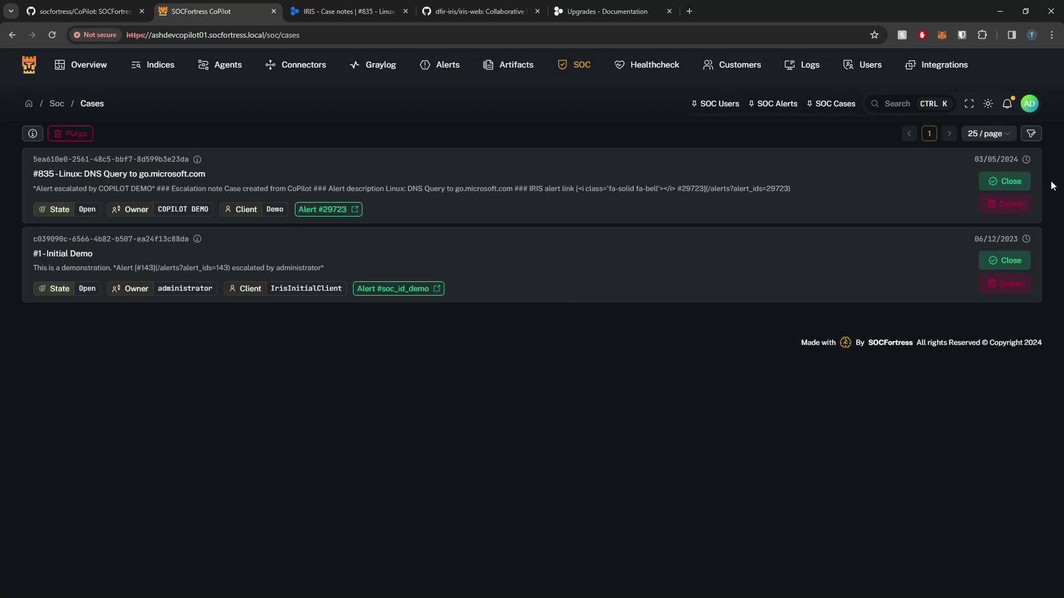
- Close case #835 in CoPilot and confirm IRIS's summary shows it closed on 2024-03-05
{"action": "left_click", "coordinate": [1027, 185]}
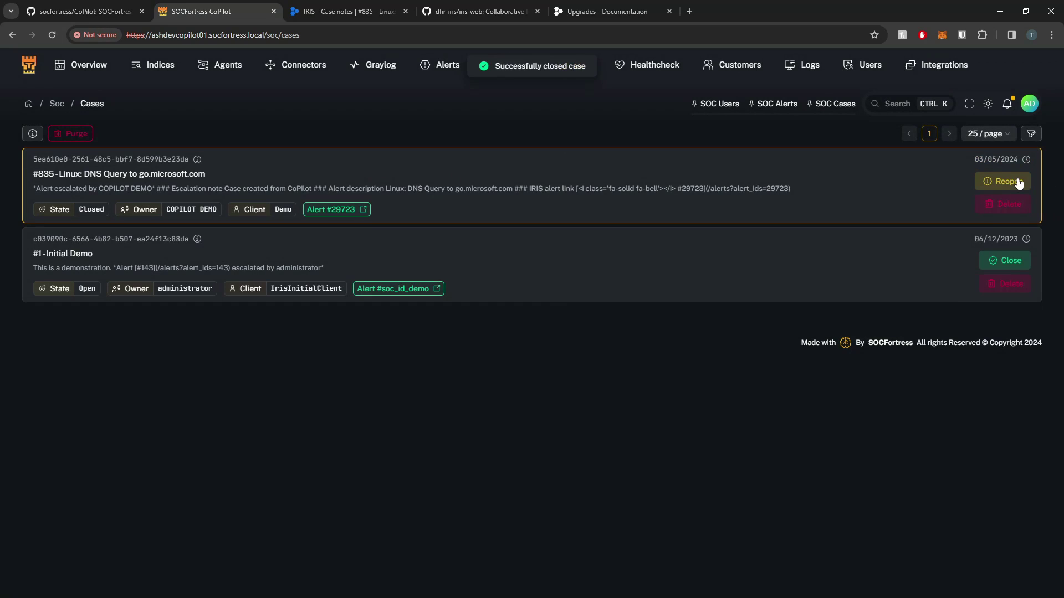
{"action": "left_click", "coordinate": [348, 12]}
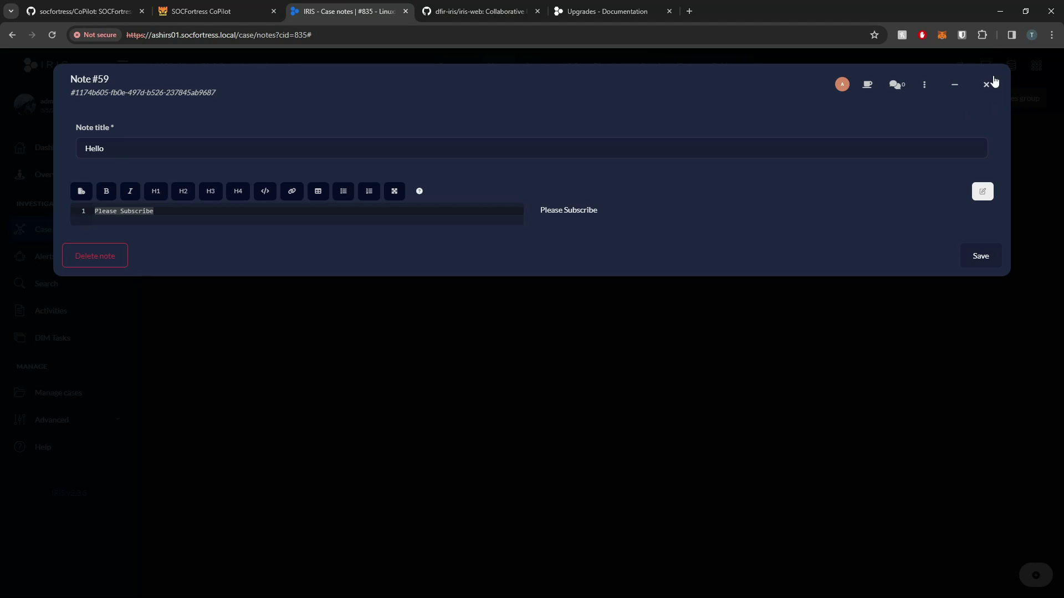
{"action": "left_click", "coordinate": [986, 84]}
{"action": "left_click", "coordinate": [54, 35]}
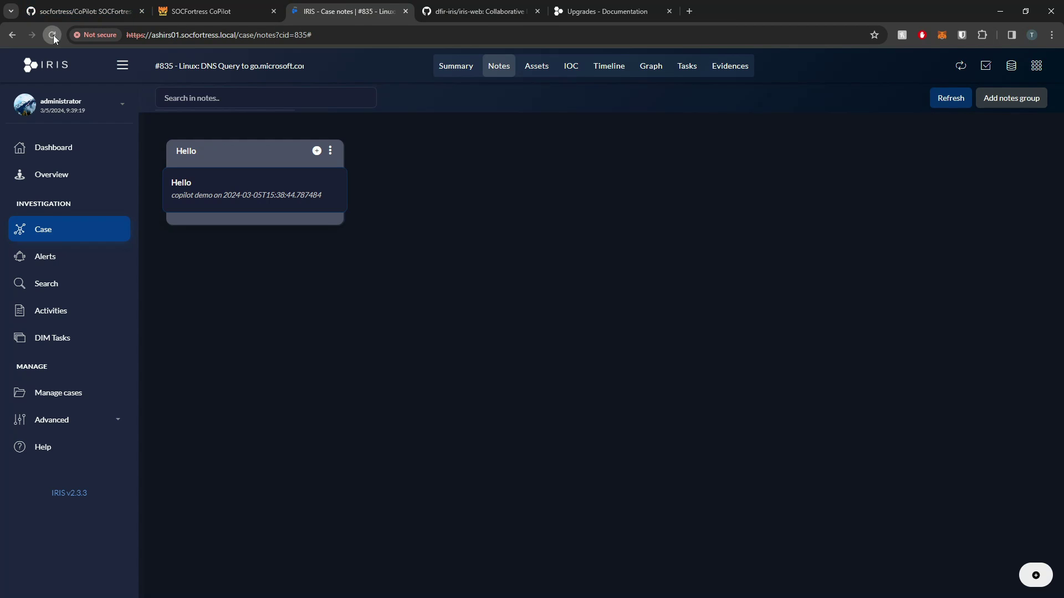
{"action": "left_click", "coordinate": [84, 235]}
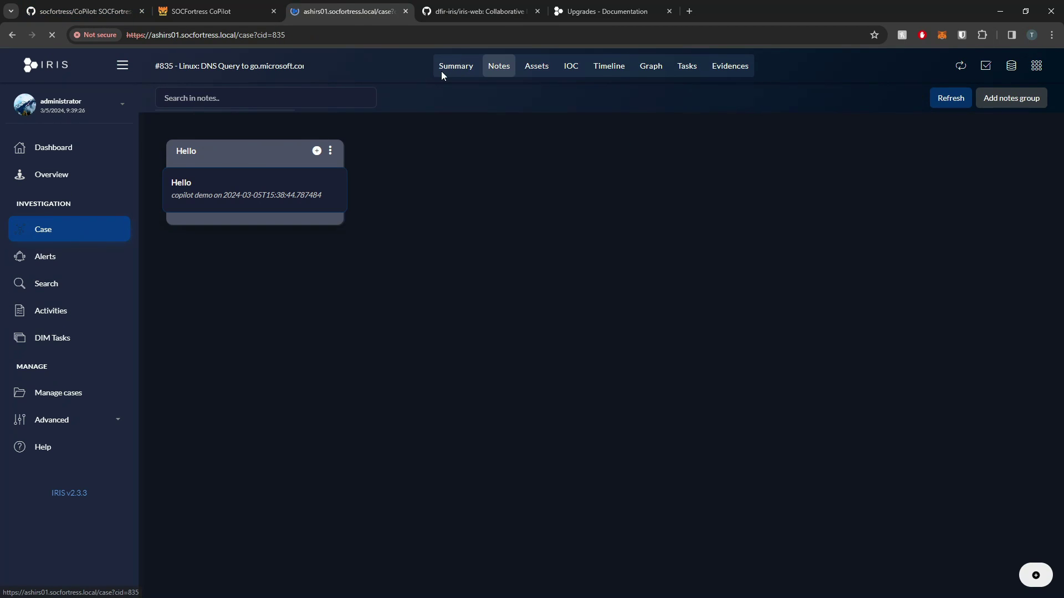
{"action": "left_click_drag", "start_coordinate": [257, 168], "coordinate": [202, 165]}
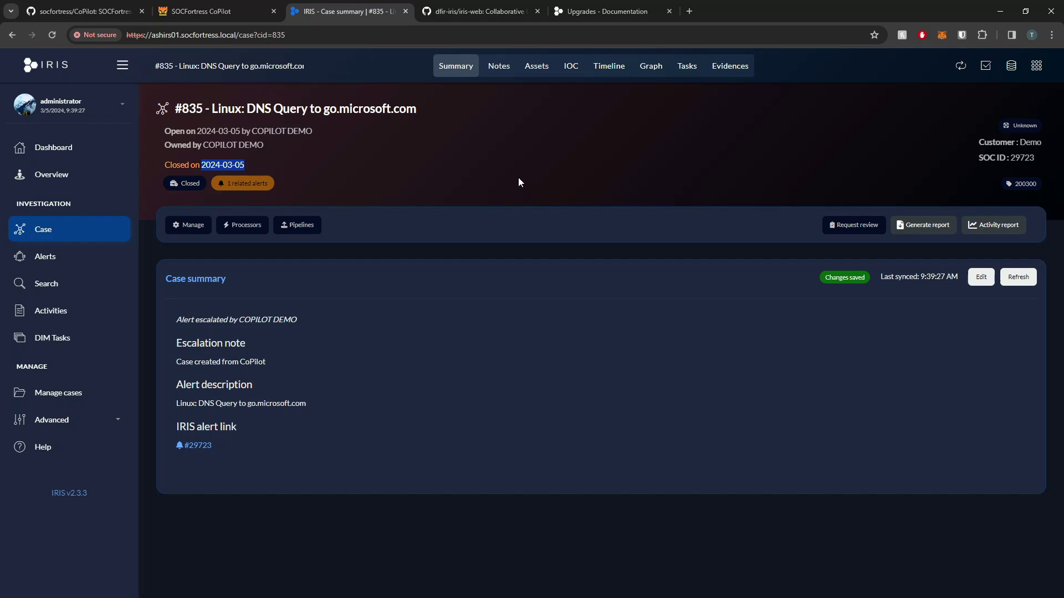
{"action": "key", "text": "ctrl+shift+Tab"}
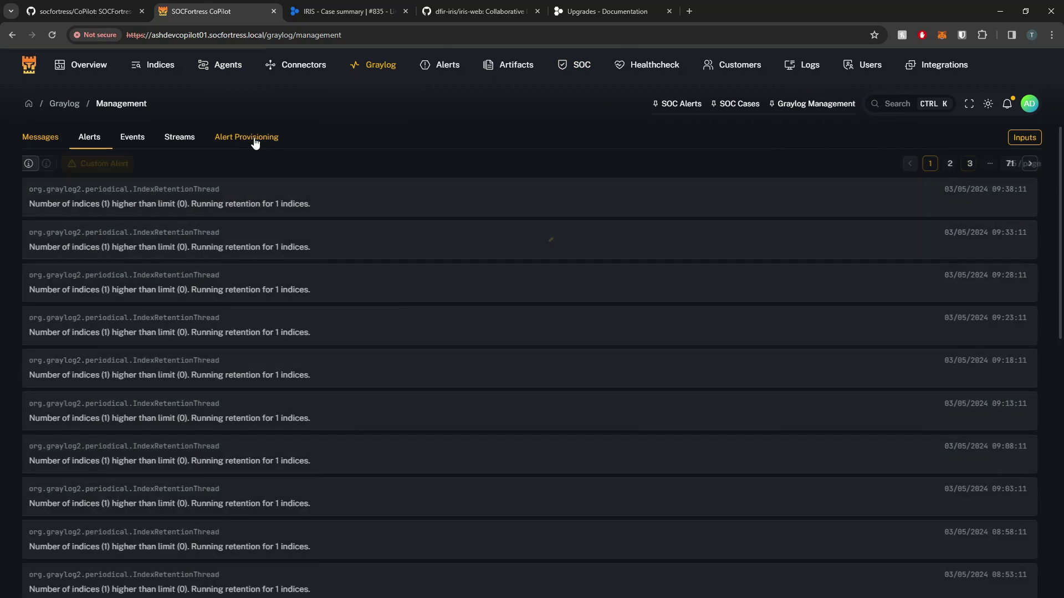
- Review Graylog alert provisioning, noting the Wazuh Syslog Level Alert's rule-level threshold of 11
{"action": "left_click", "coordinate": [255, 142]}
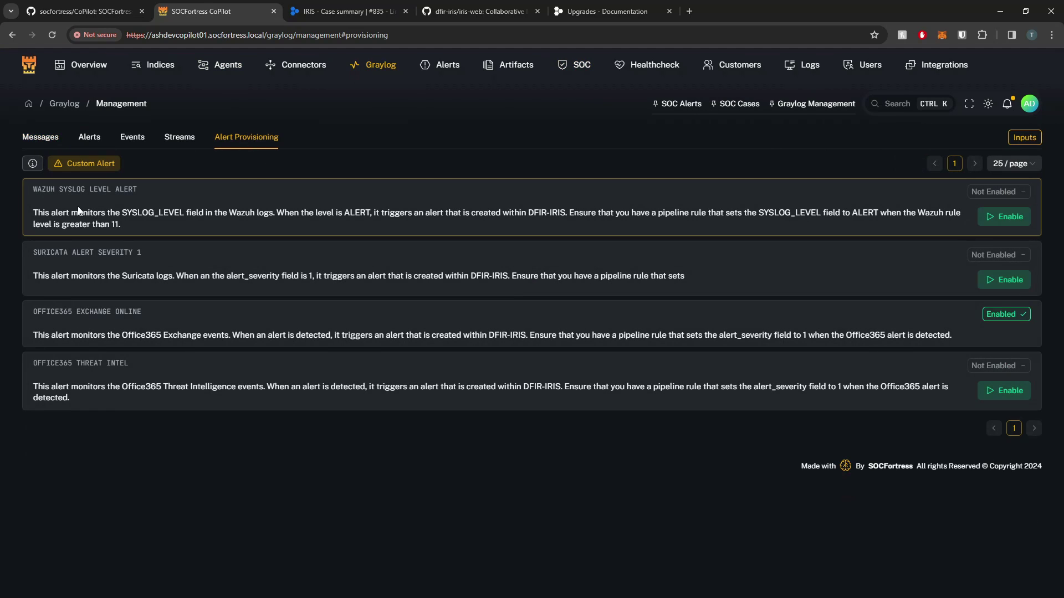
{"action": "left_click_drag", "start_coordinate": [140, 222], "coordinate": [28, 193]}
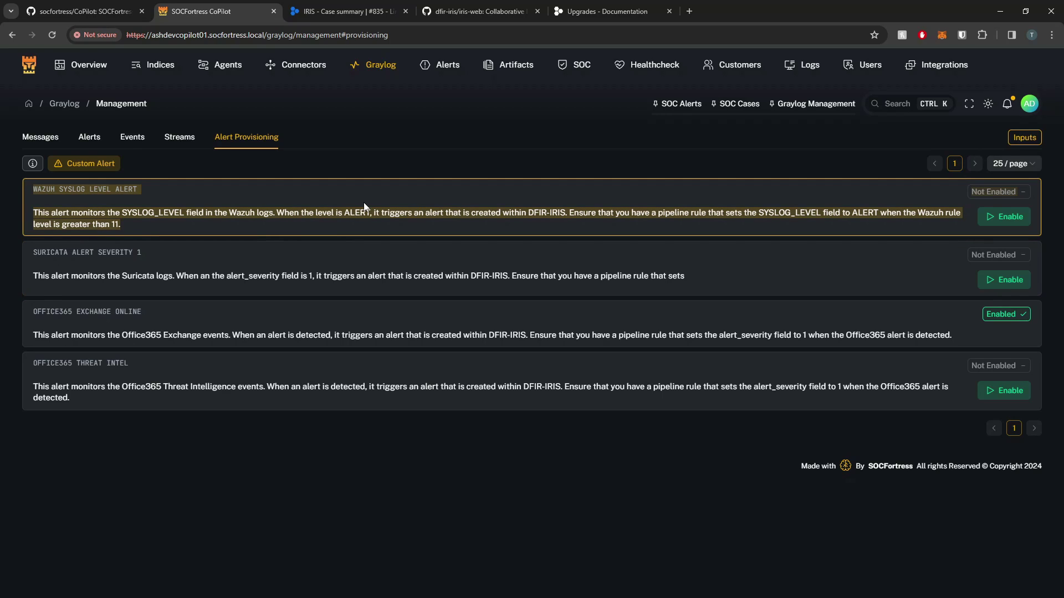
{"action": "left_click", "coordinate": [256, 215]}
{"action": "left_click_drag", "start_coordinate": [121, 224], "coordinate": [100, 224]}
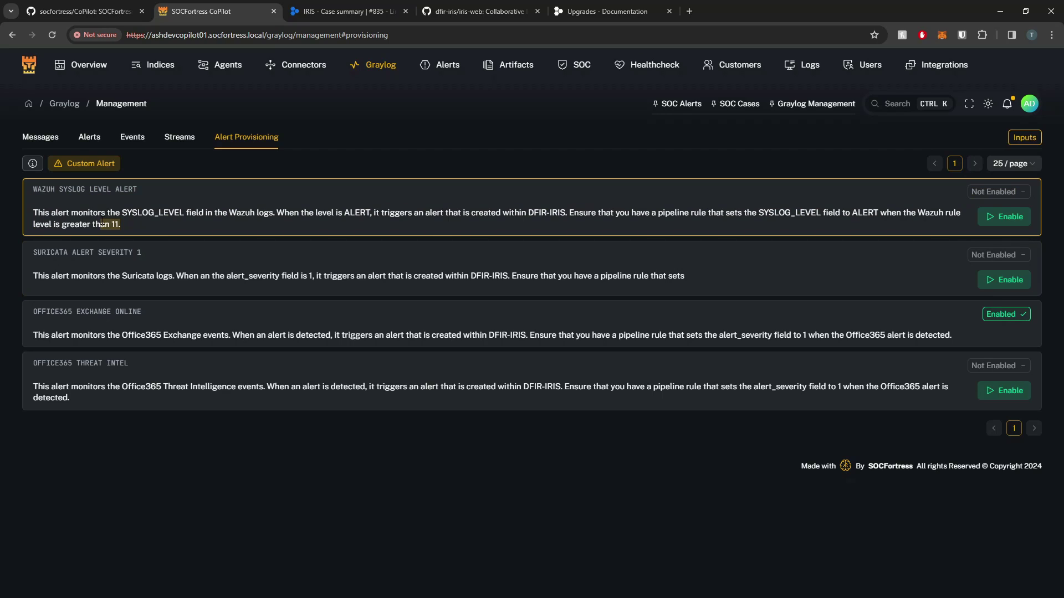
{"action": "left_click", "coordinate": [348, 11]}
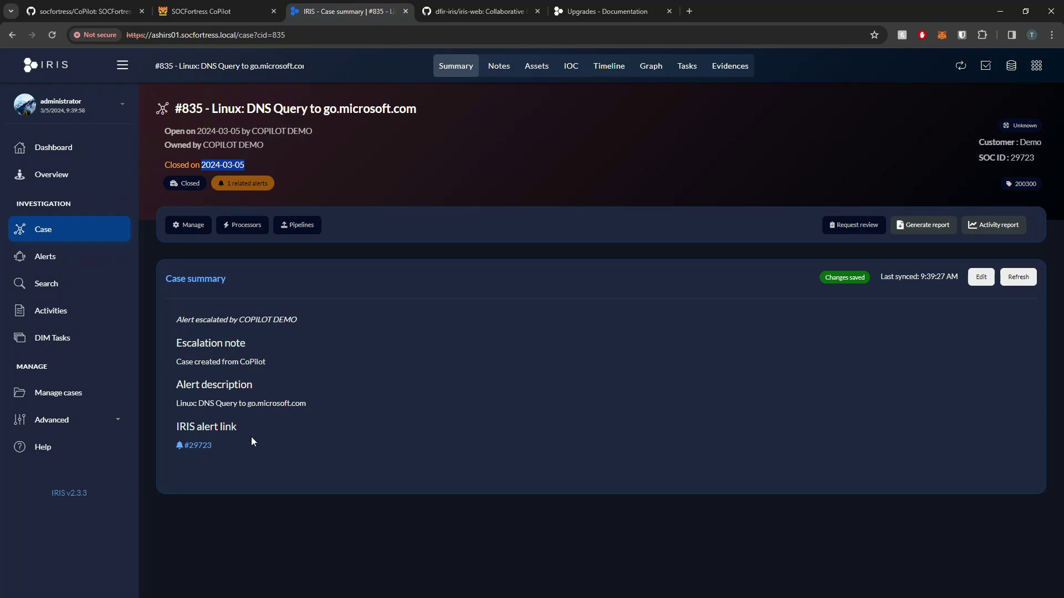
{"action": "left_click", "coordinate": [230, 12]}
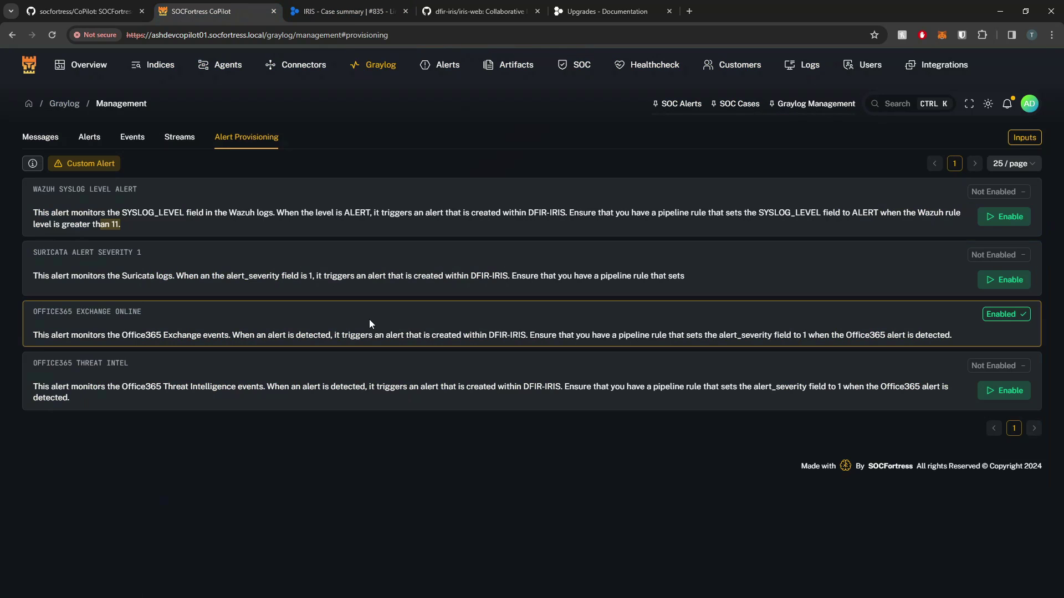